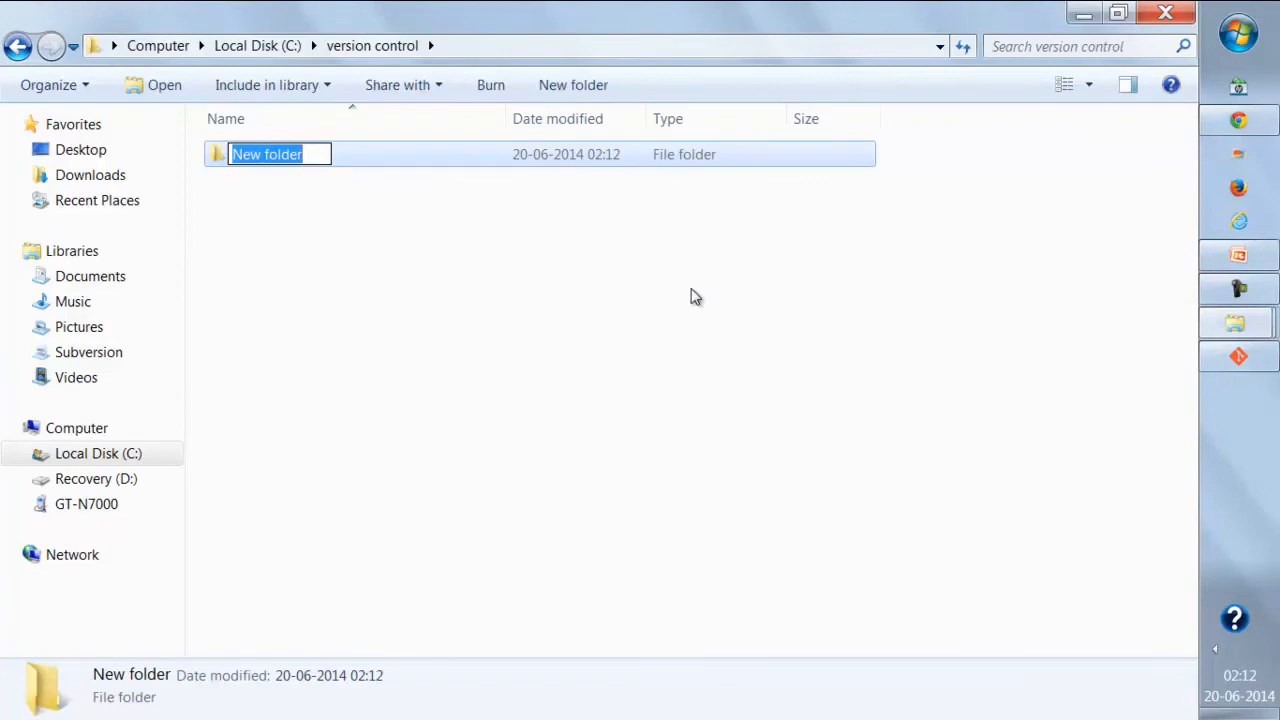
Name the new folder in version control MySpecialTea and open it
text(MySe)
key(BackSpace)
text(p)
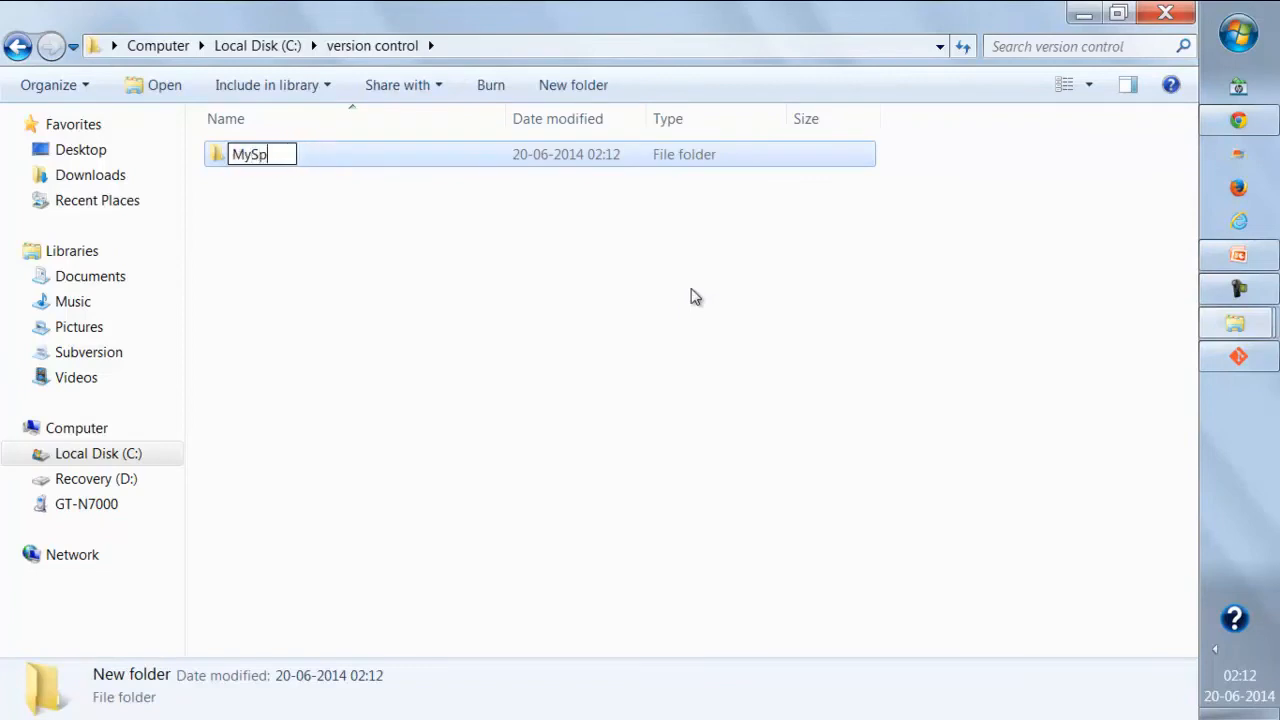
text(ecialTea)
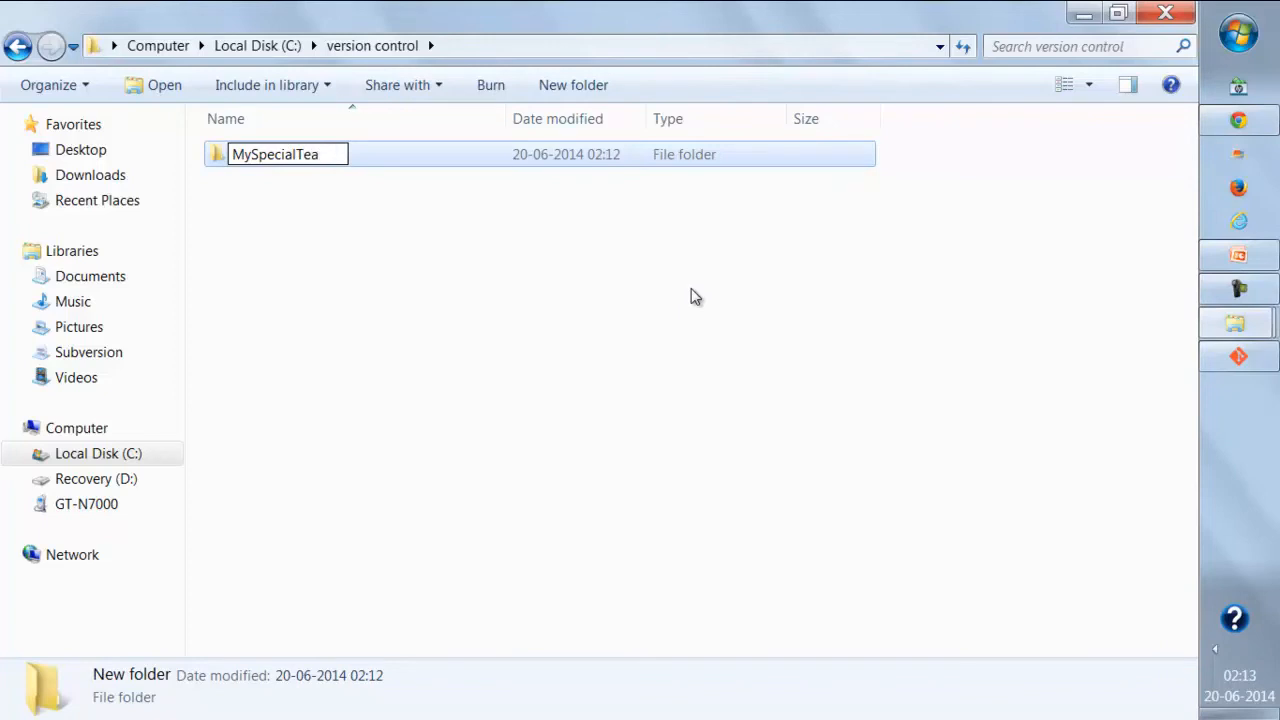
key(Return)
key(Return)
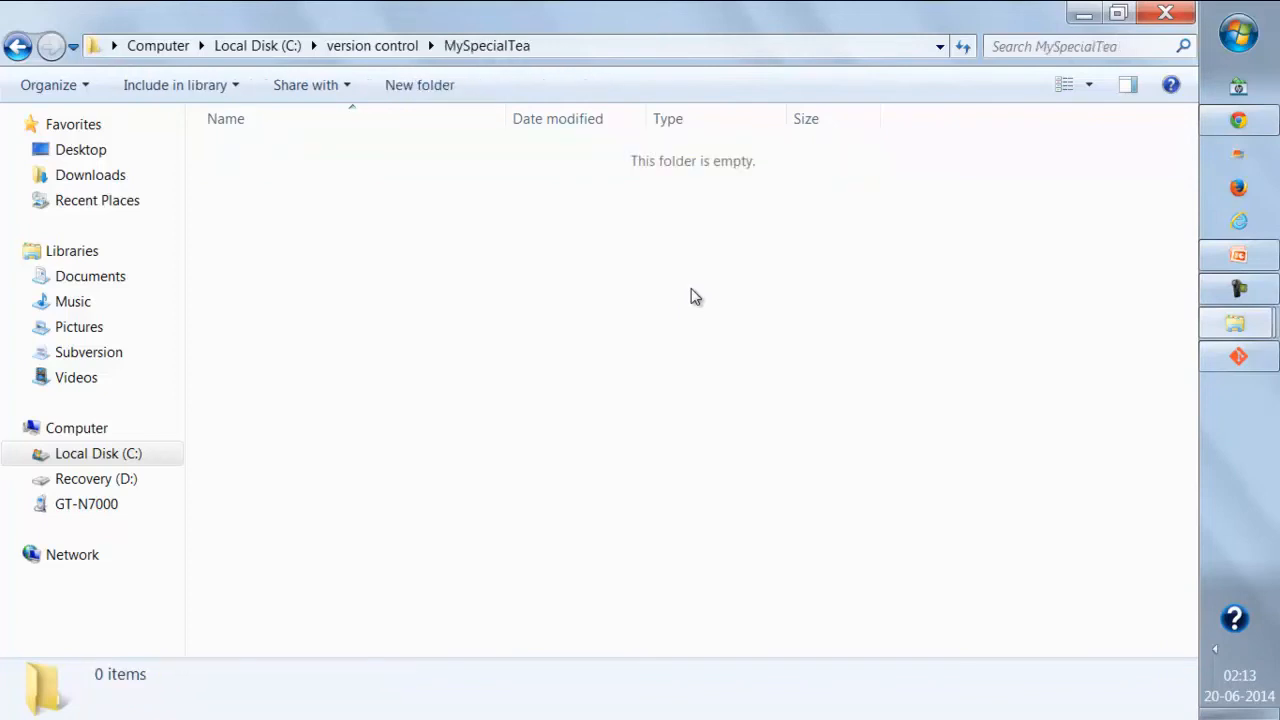
Create a folder named Ingrediants inside MySpecialTea
right_click(322, 148)
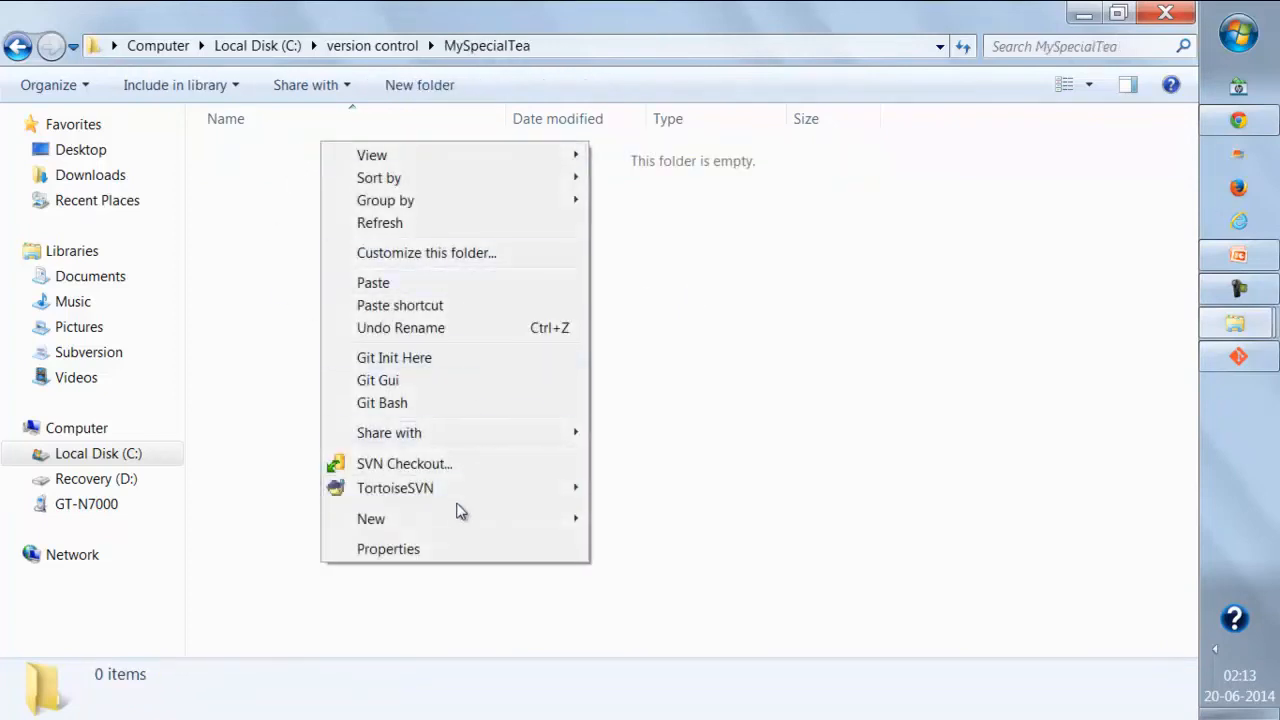
mouse_move(455, 518)
click(671, 222)
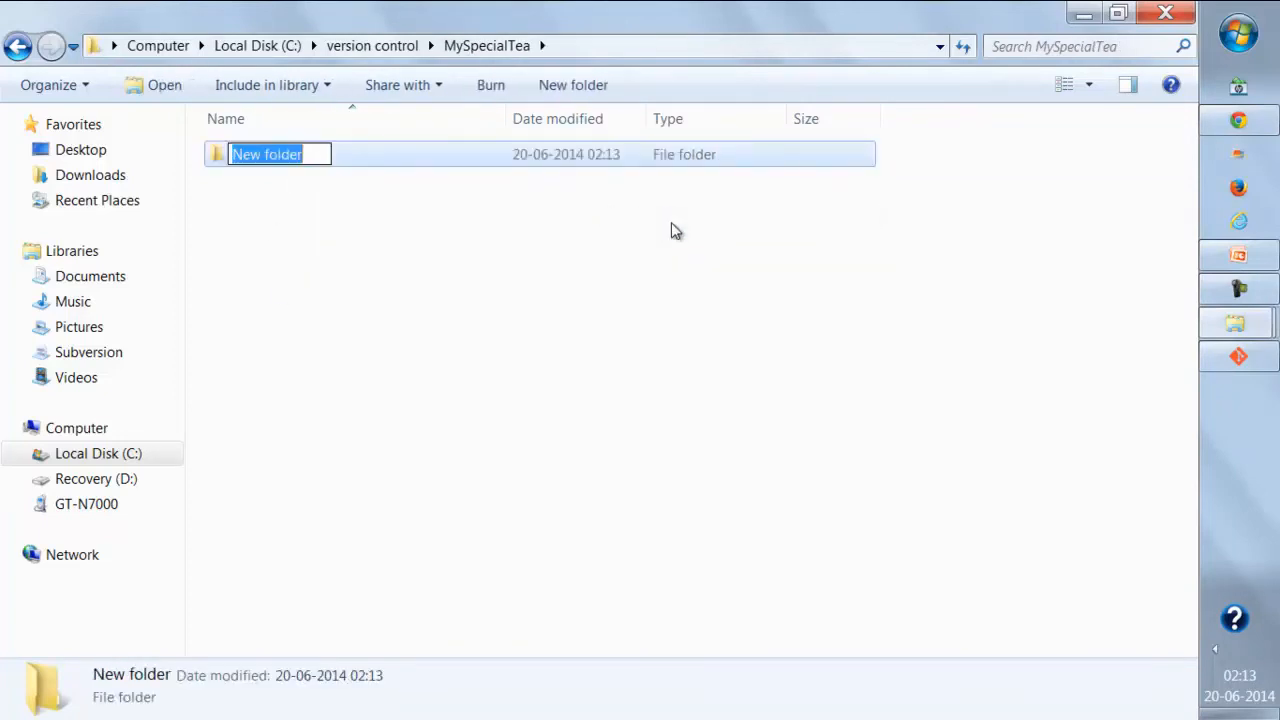
text(Ingred)
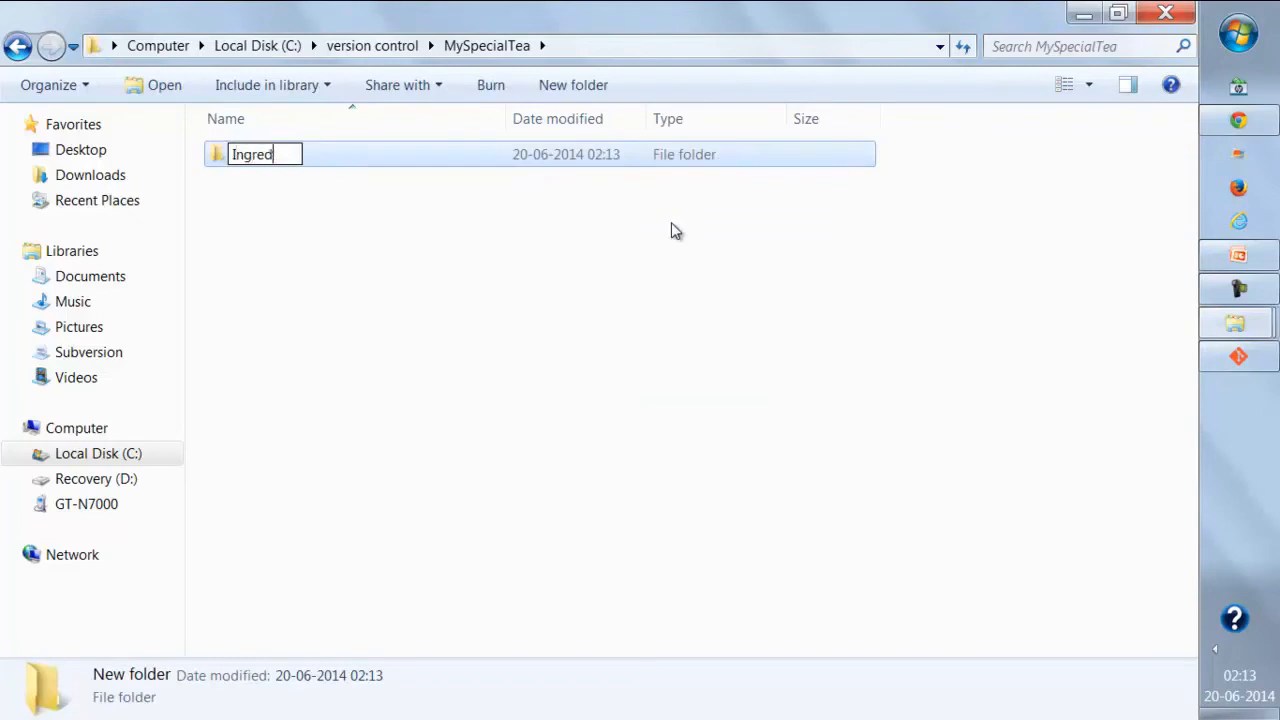
text(iants)
key(Return)
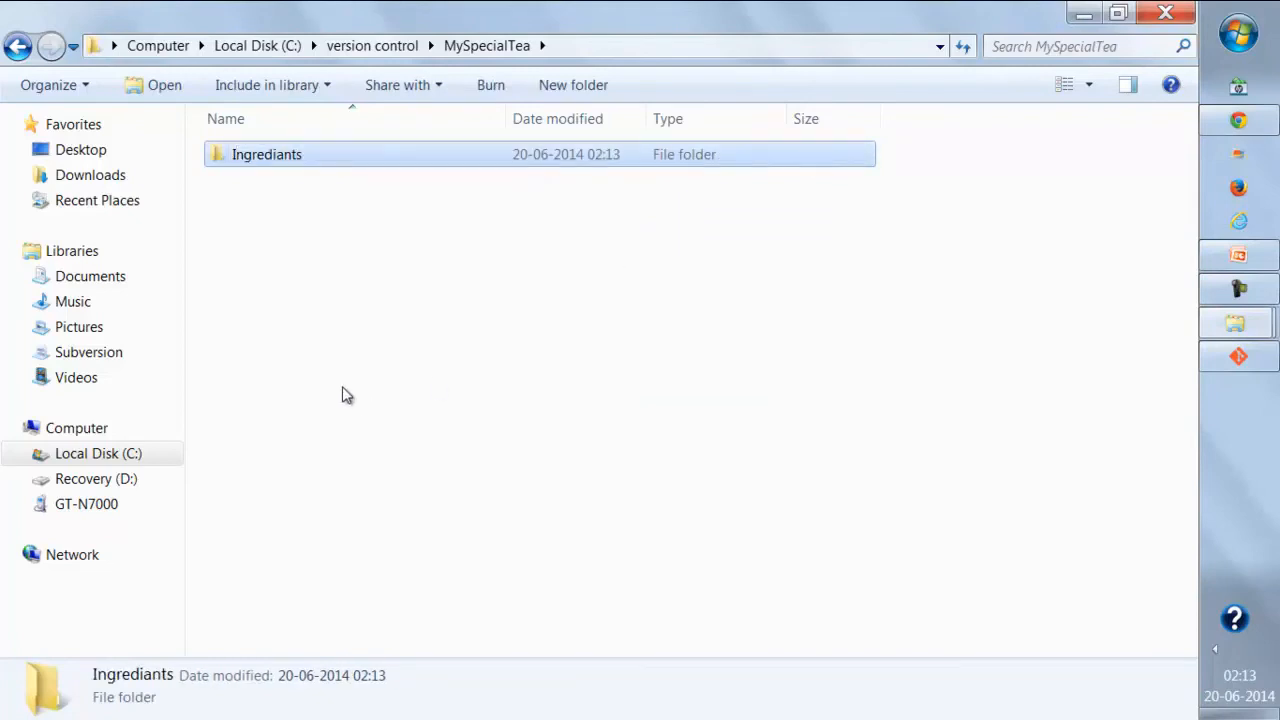
Create a second folder named IngrediantsCost inside MySpecialTea
right_click(300, 288)
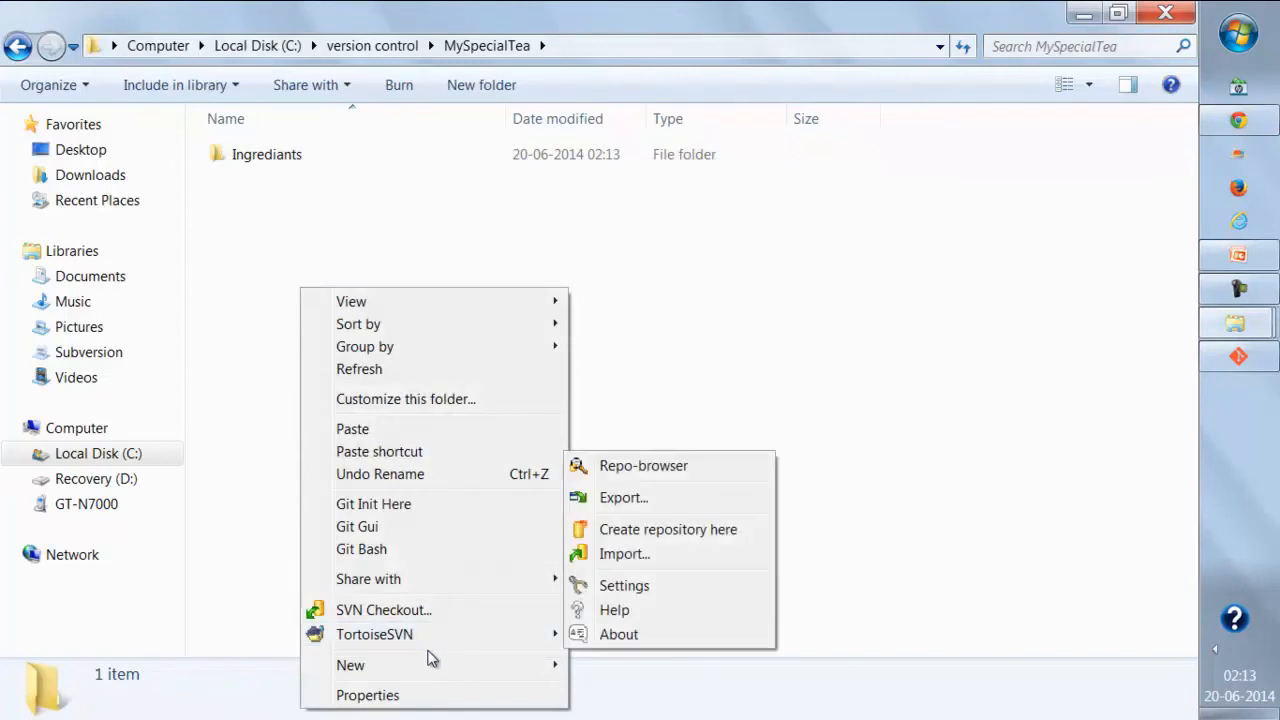
mouse_move(437, 666)
click(617, 364)
text(I)
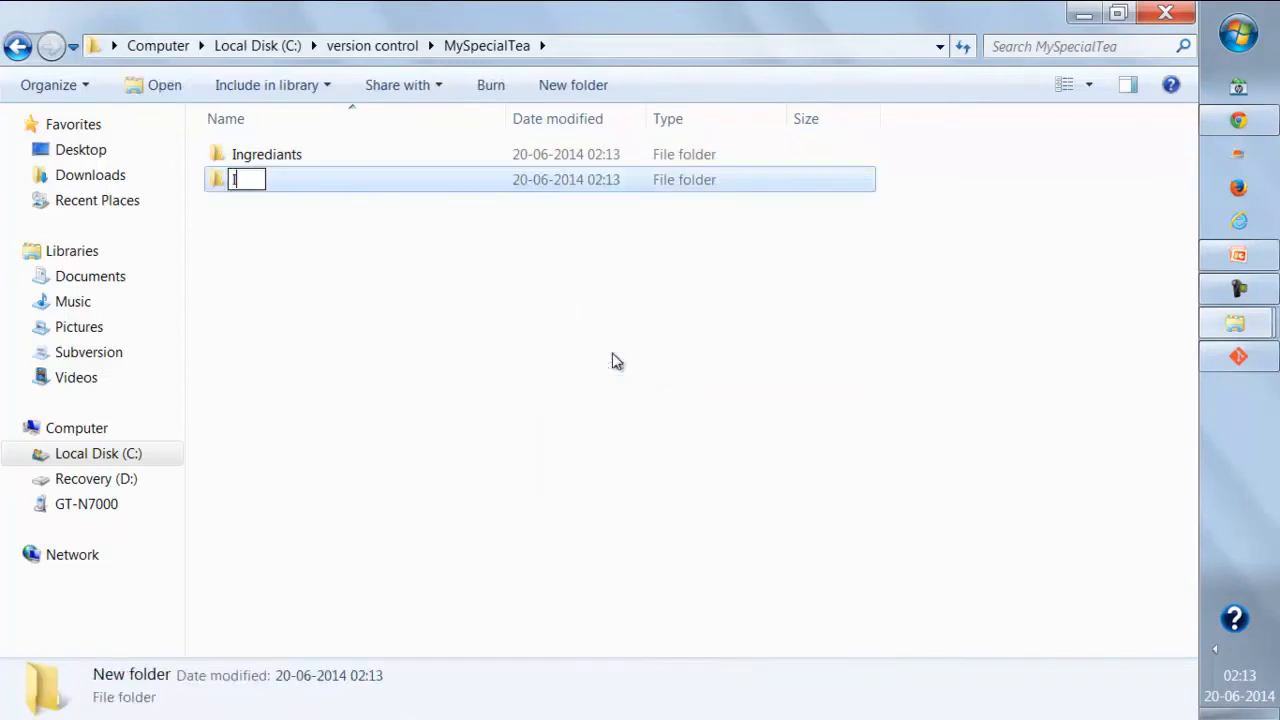
text(ngrediantsCost)
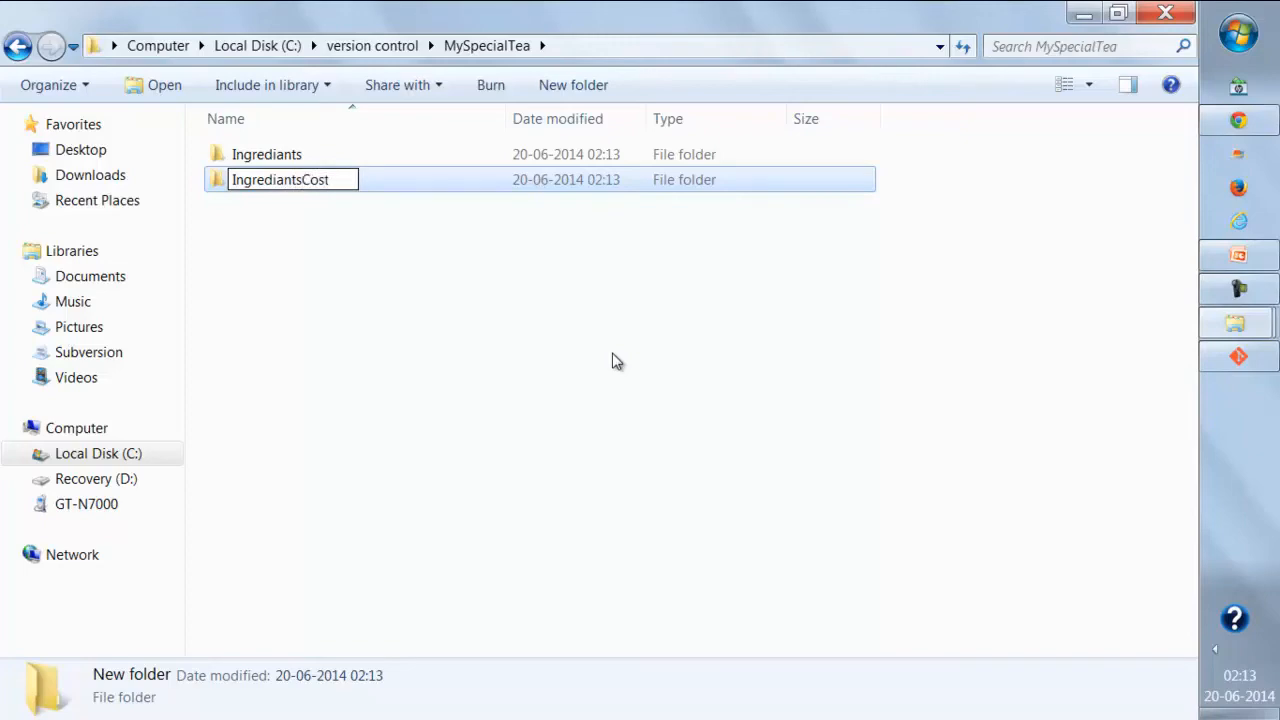
key(Return)
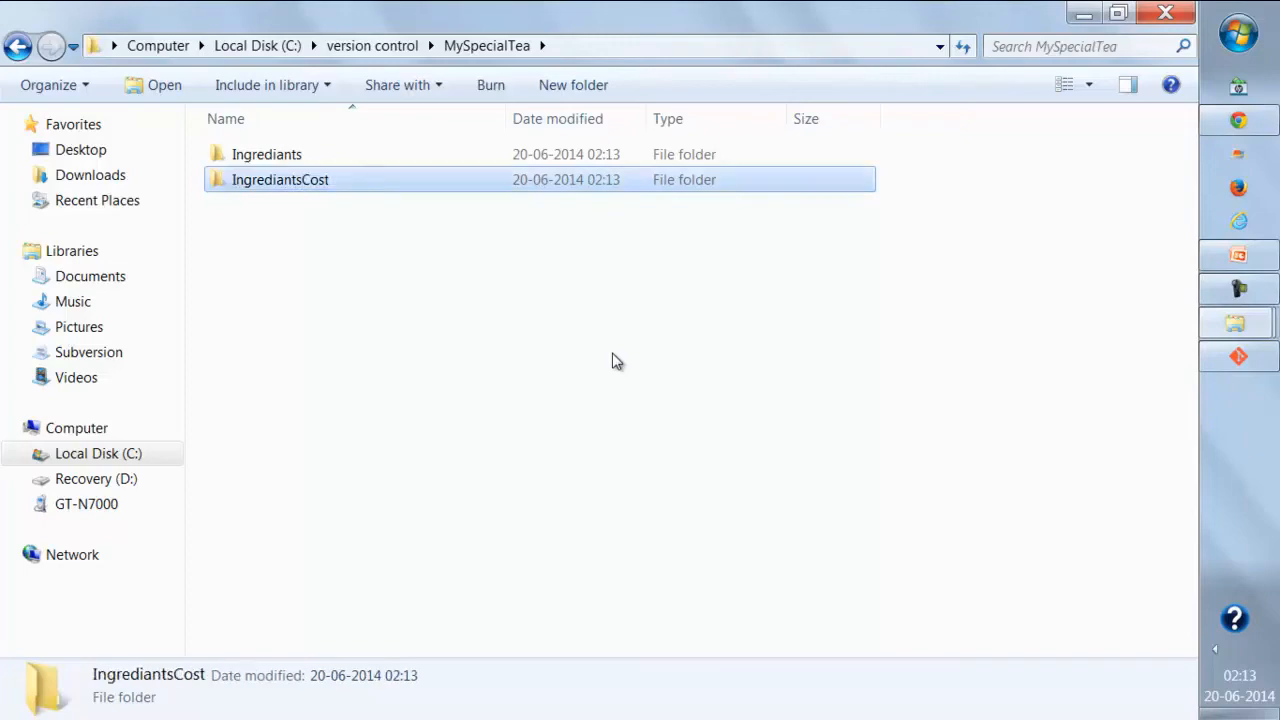
Consult the project diagram in PowerPoint and create a third folder named Recepie inside MySpecialTea
right_click(271, 302)
key(alt+Tab)
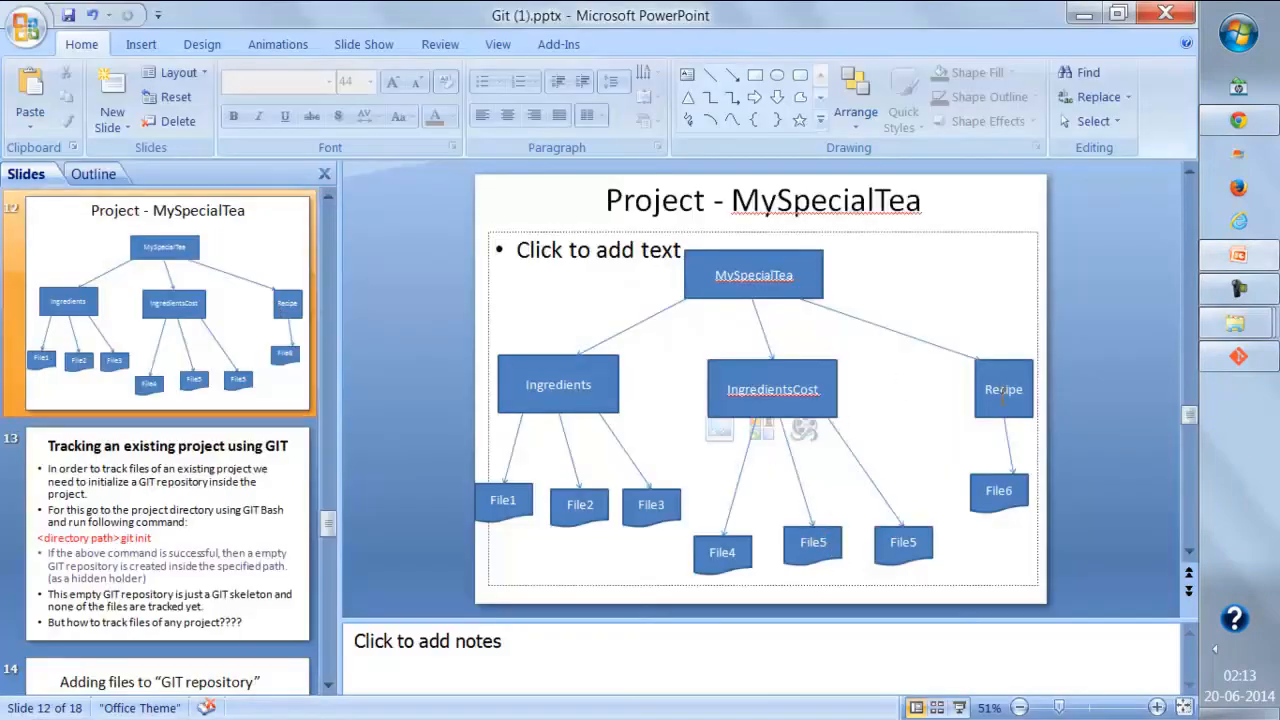
key(alt+Tab)
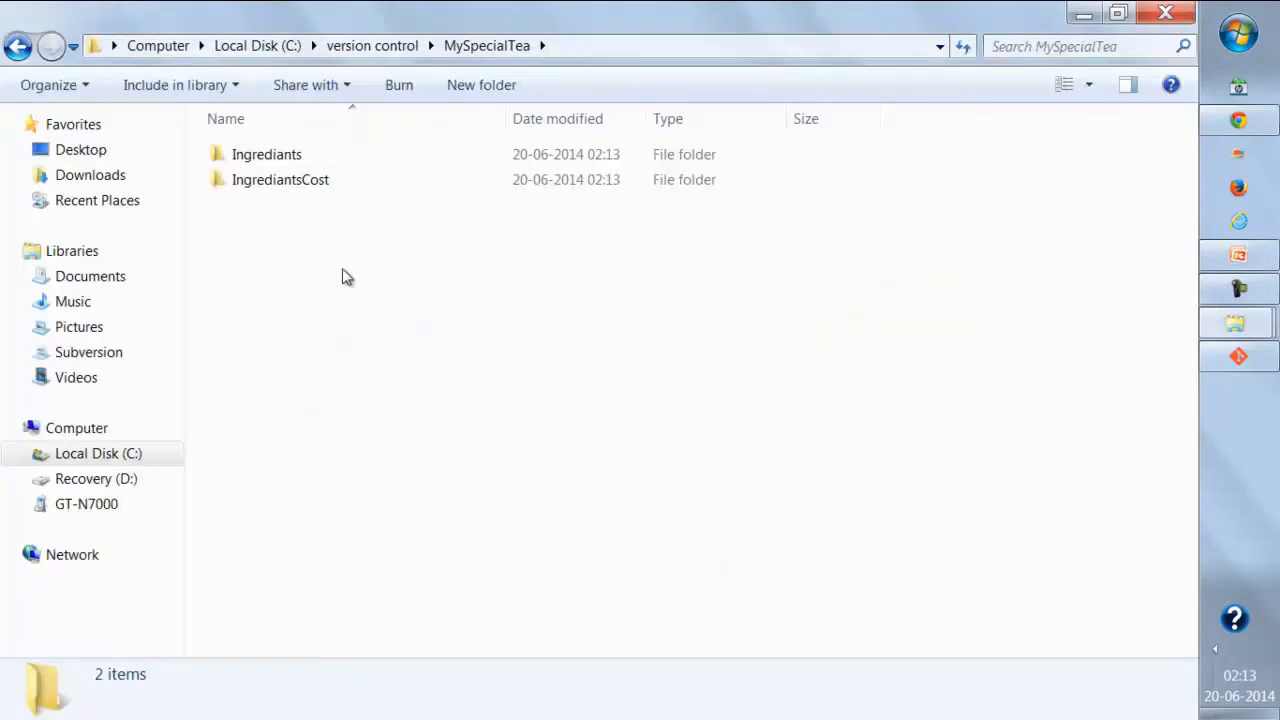
right_click(304, 274)
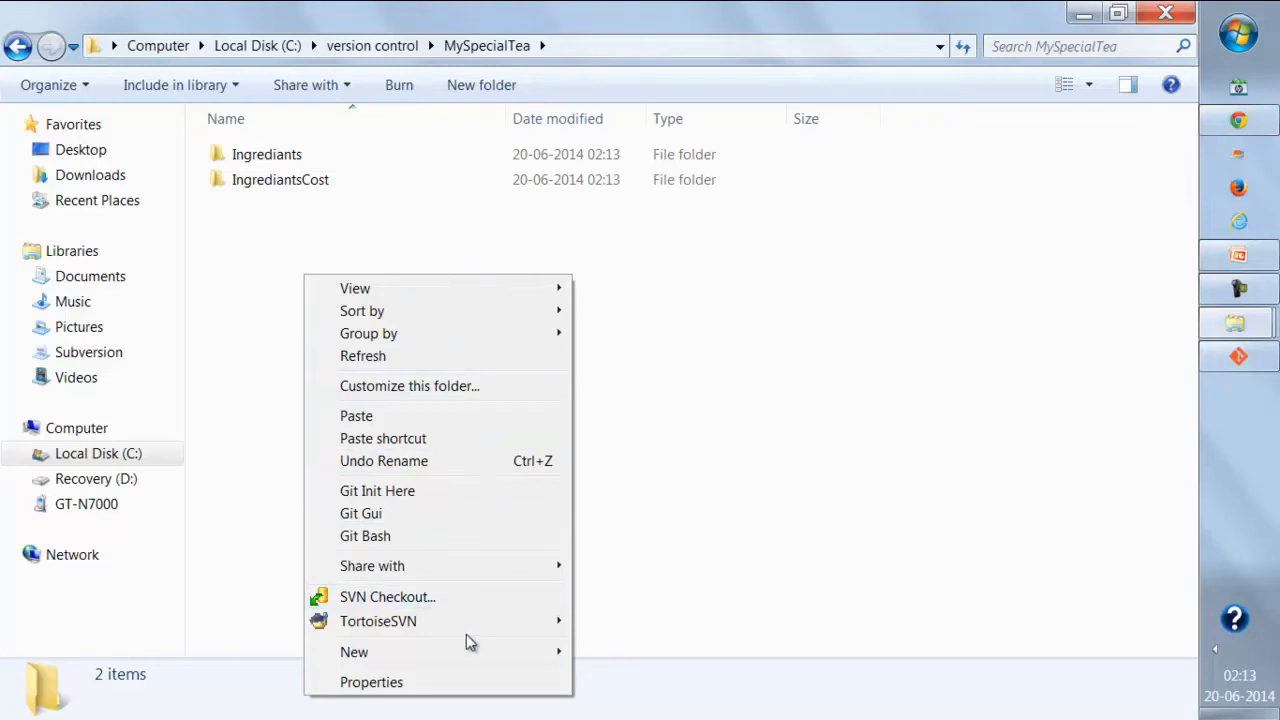
mouse_move(469, 653)
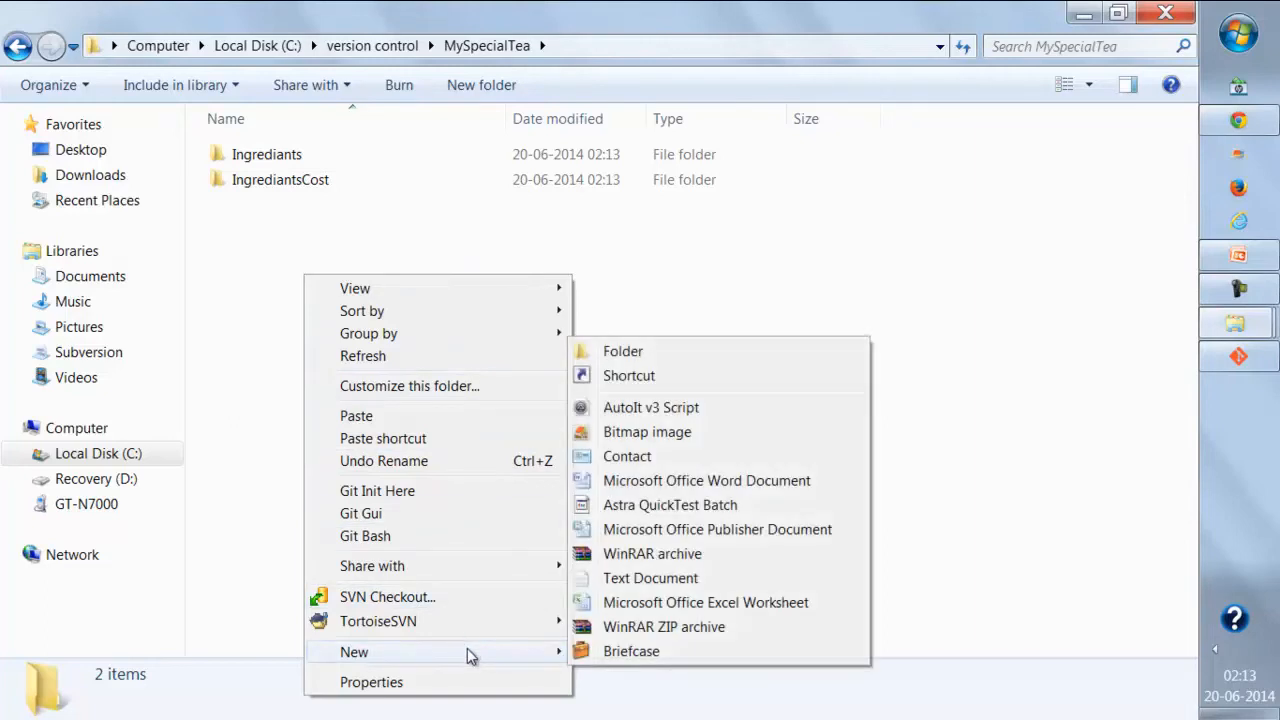
click(614, 350)
text(Recepie)
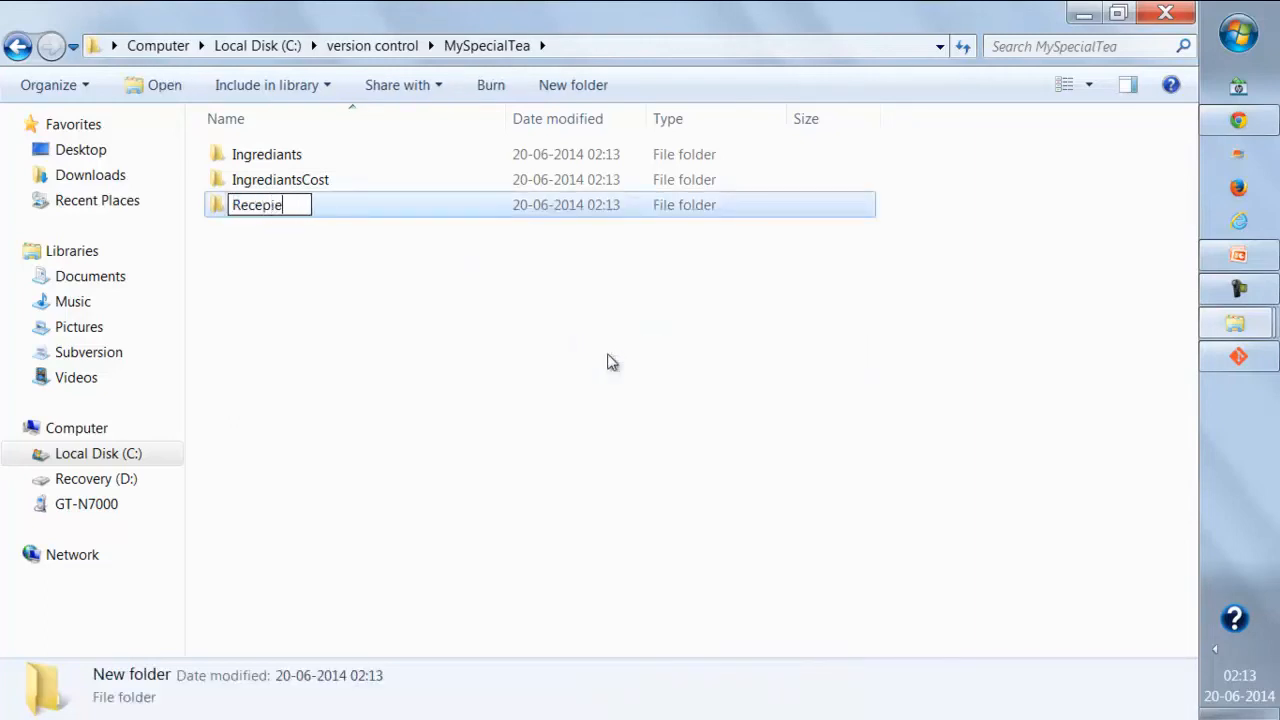
key(Return)
Compare the third folder's spelling with the PowerPoint diagram and rename the Recepie folder as Recpie
key(alt+Tab)
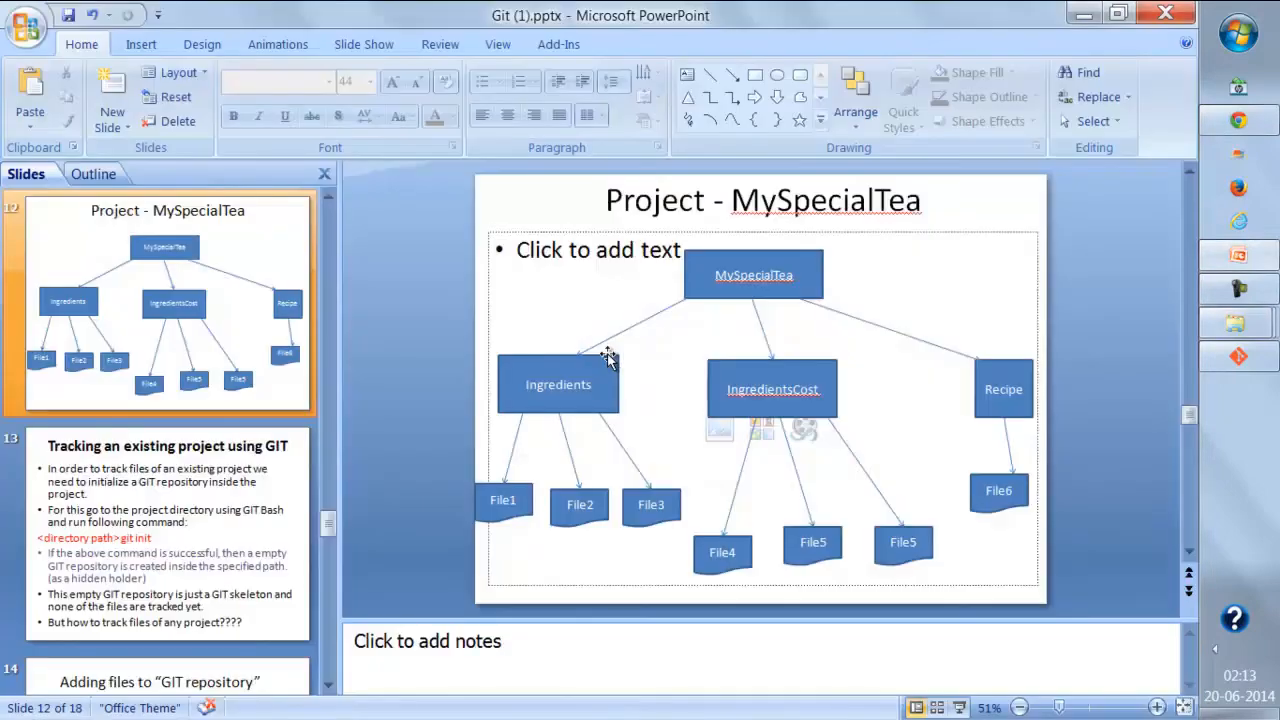
key(alt+Tab)
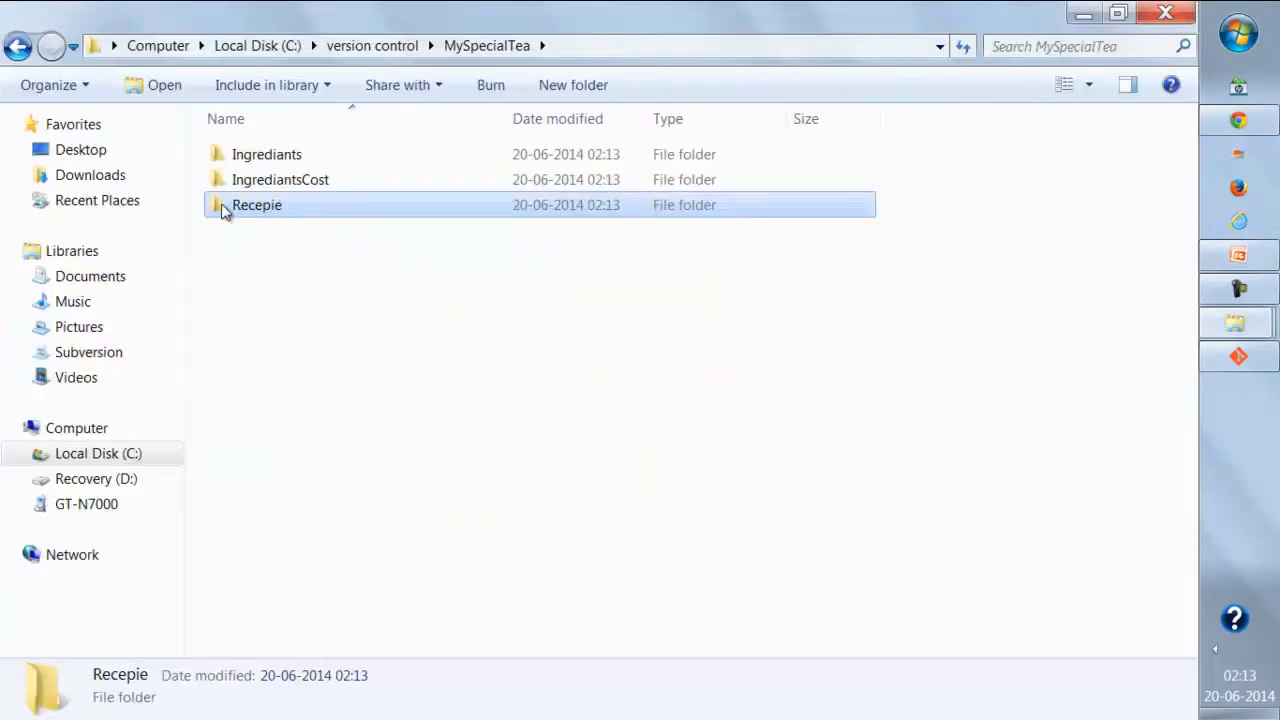
click(258, 206)
click(262, 206)
key(BackSpace)
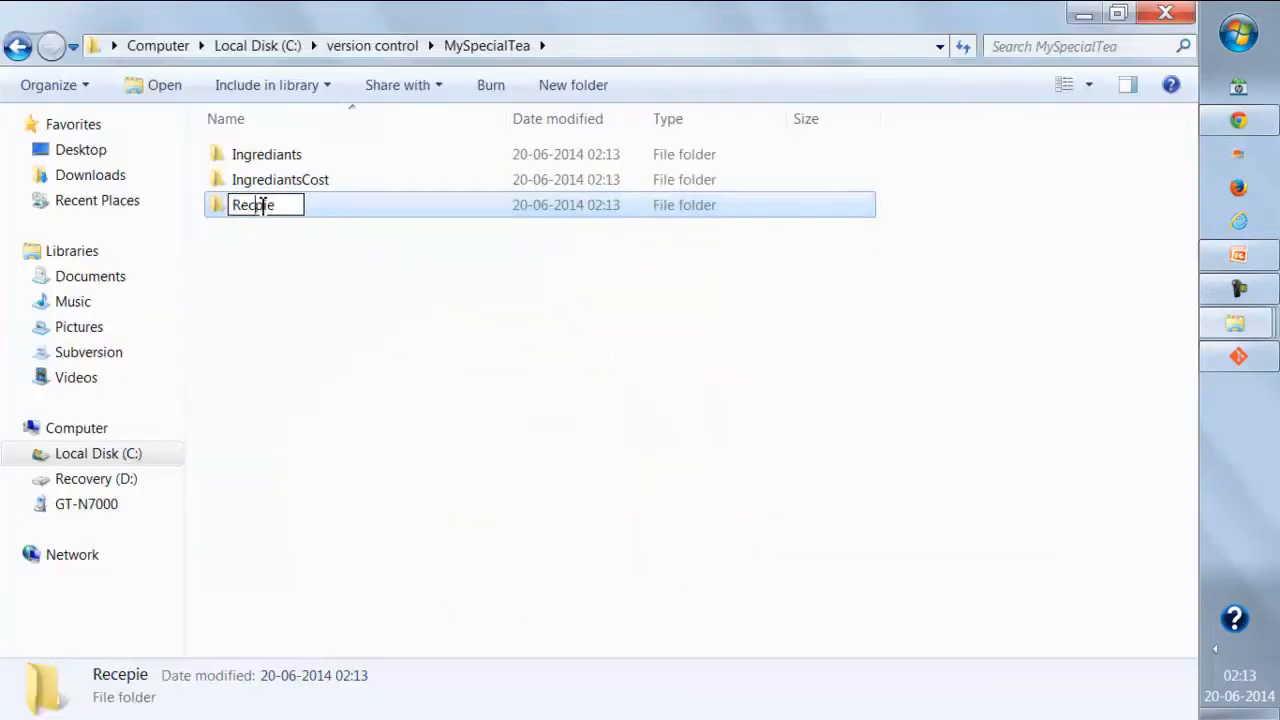
text(ie)
key(BackSpace)
key(BackSpace)
key(Return)
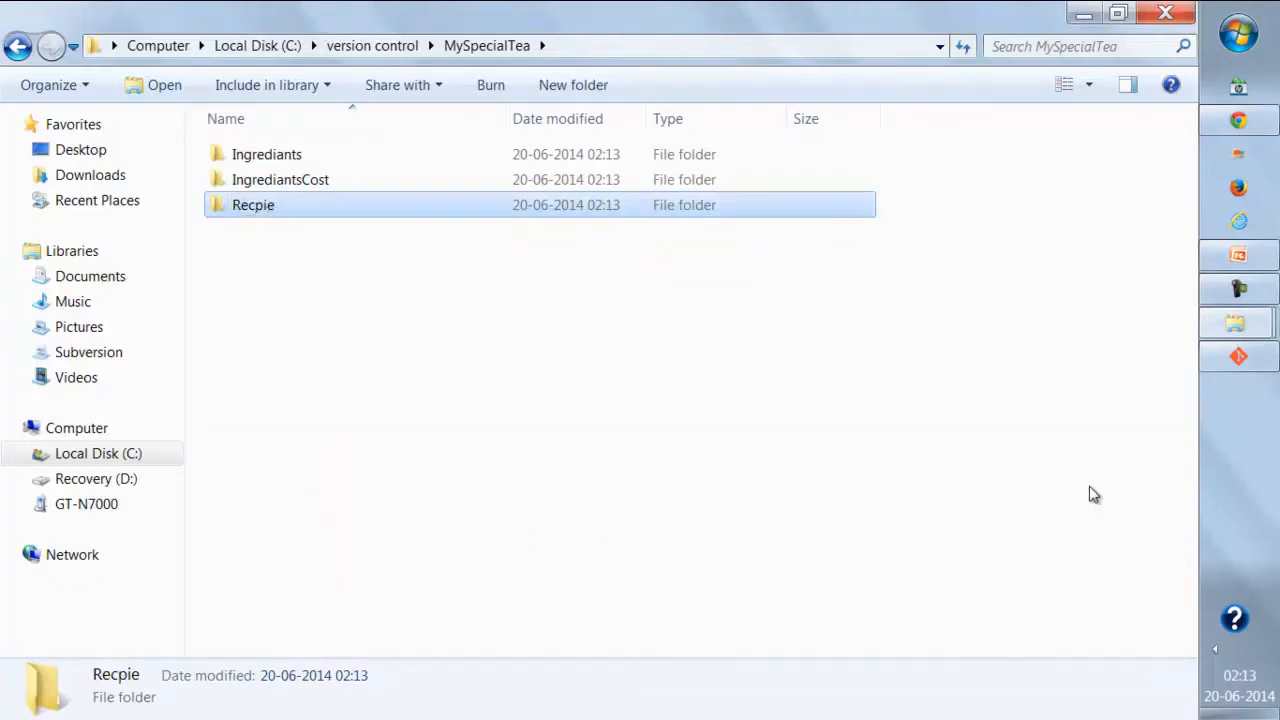
Correct the third folder's name in MySpecialTea to Recipe
click(267, 212)
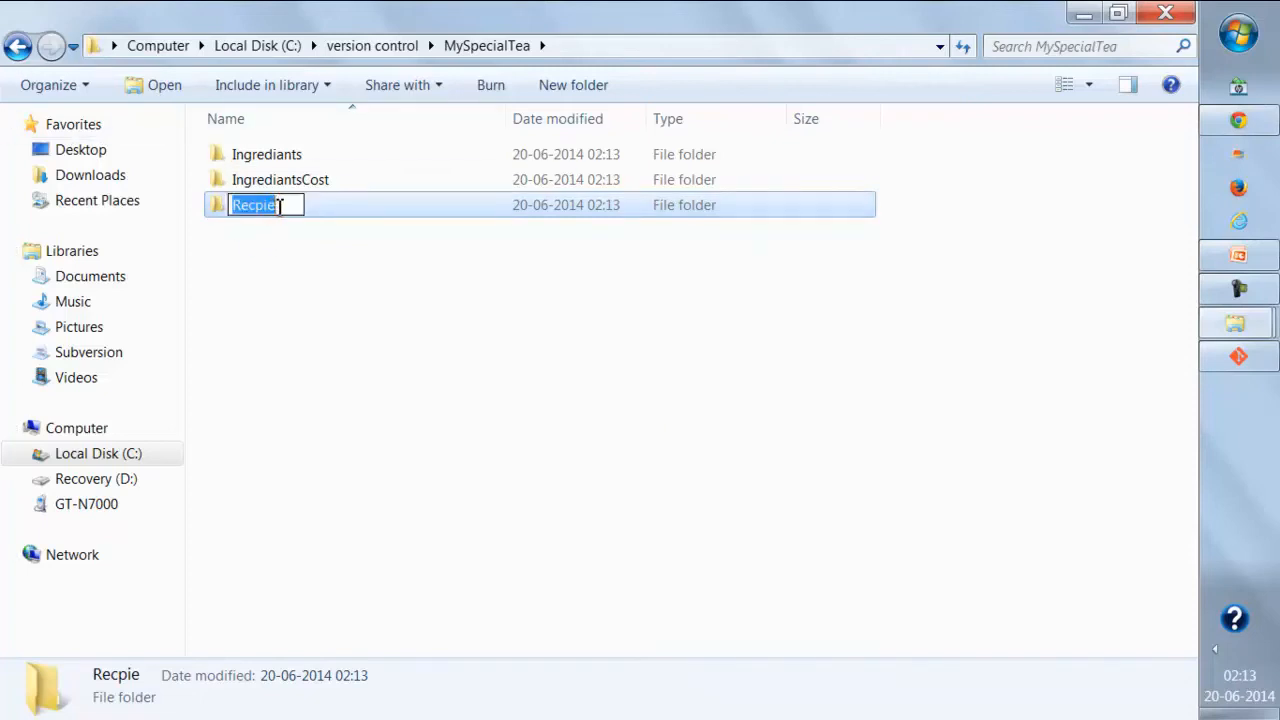
click(285, 207)
key(BackSpace)
key(BackSpace)
key(BackSpace)
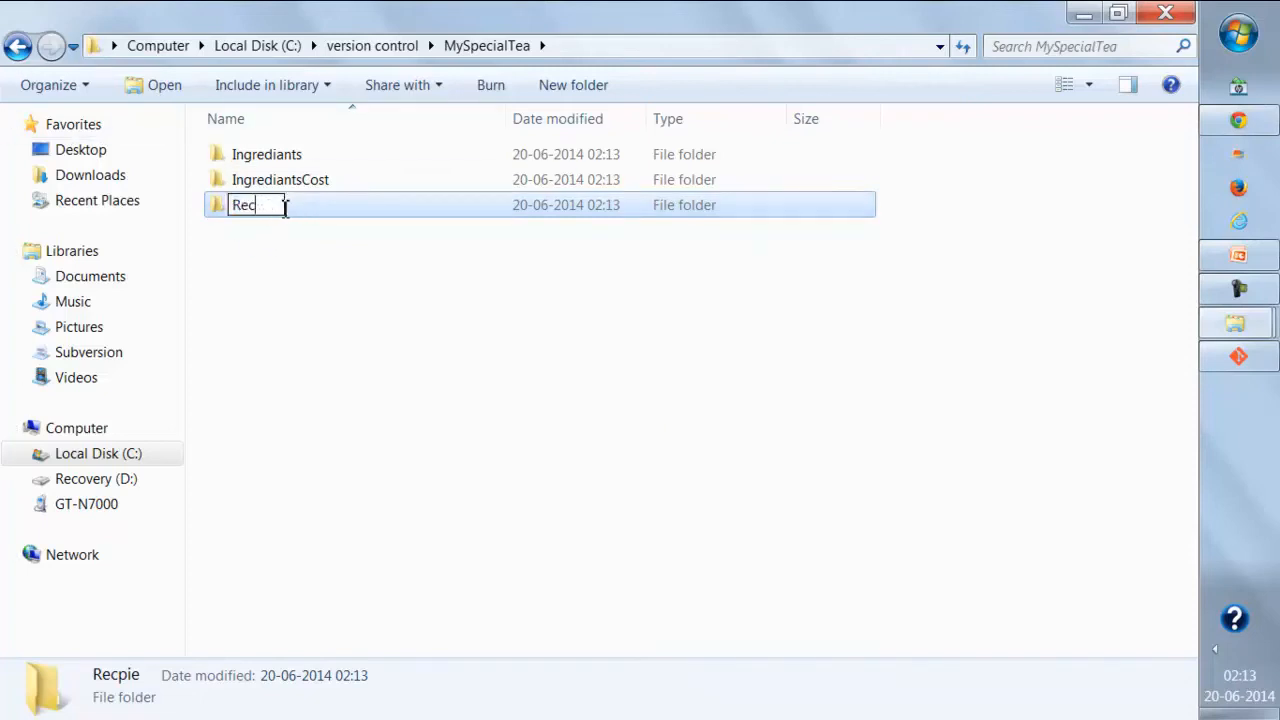
text(ipe)
key(Return)
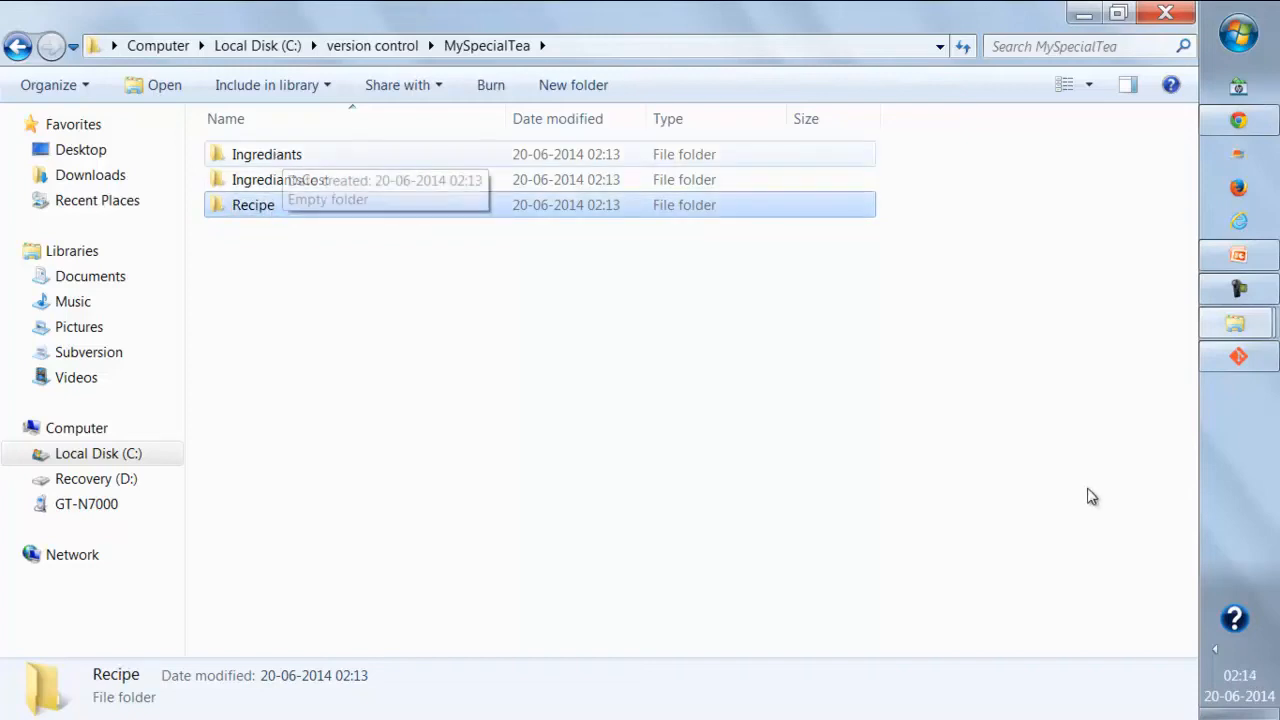
Rename the Ingrediants folder as Ingredients
click(285, 158)
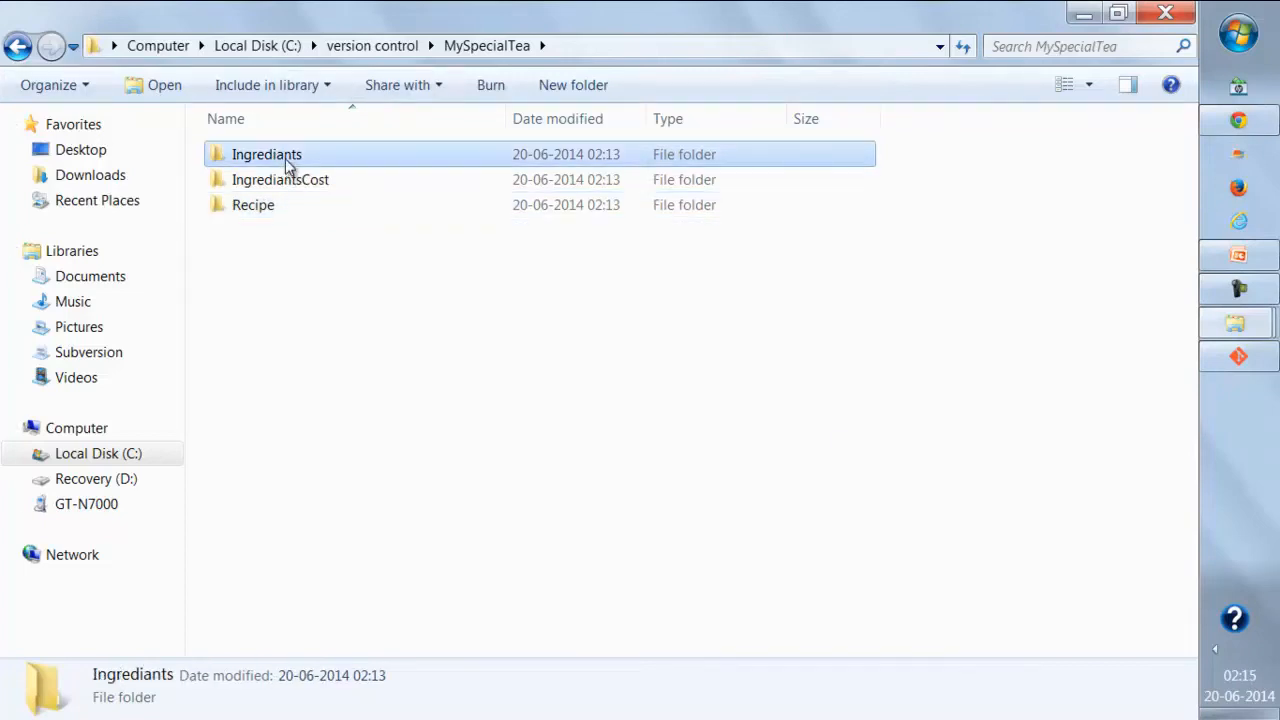
click(284, 156)
click(284, 155)
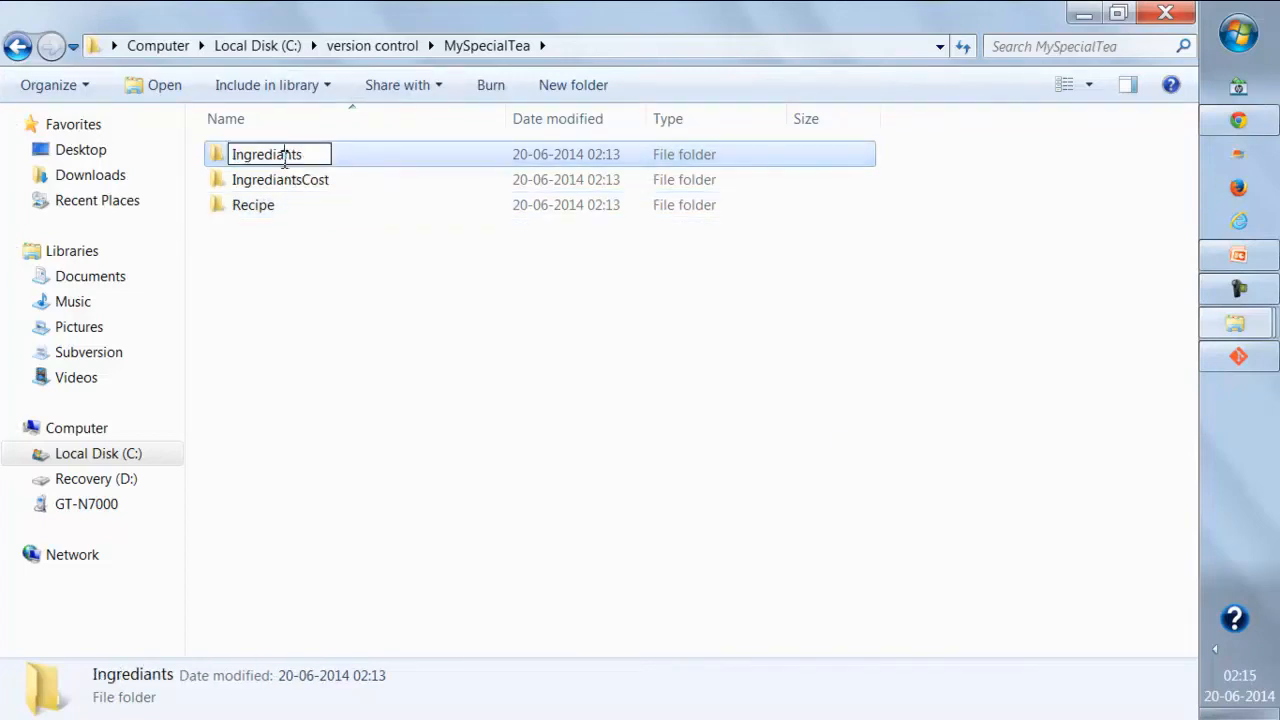
key(BackSpace)
text(e)
key(Return)
Rename the IngrediantsCost folder as IngredientsCost
click(282, 158)
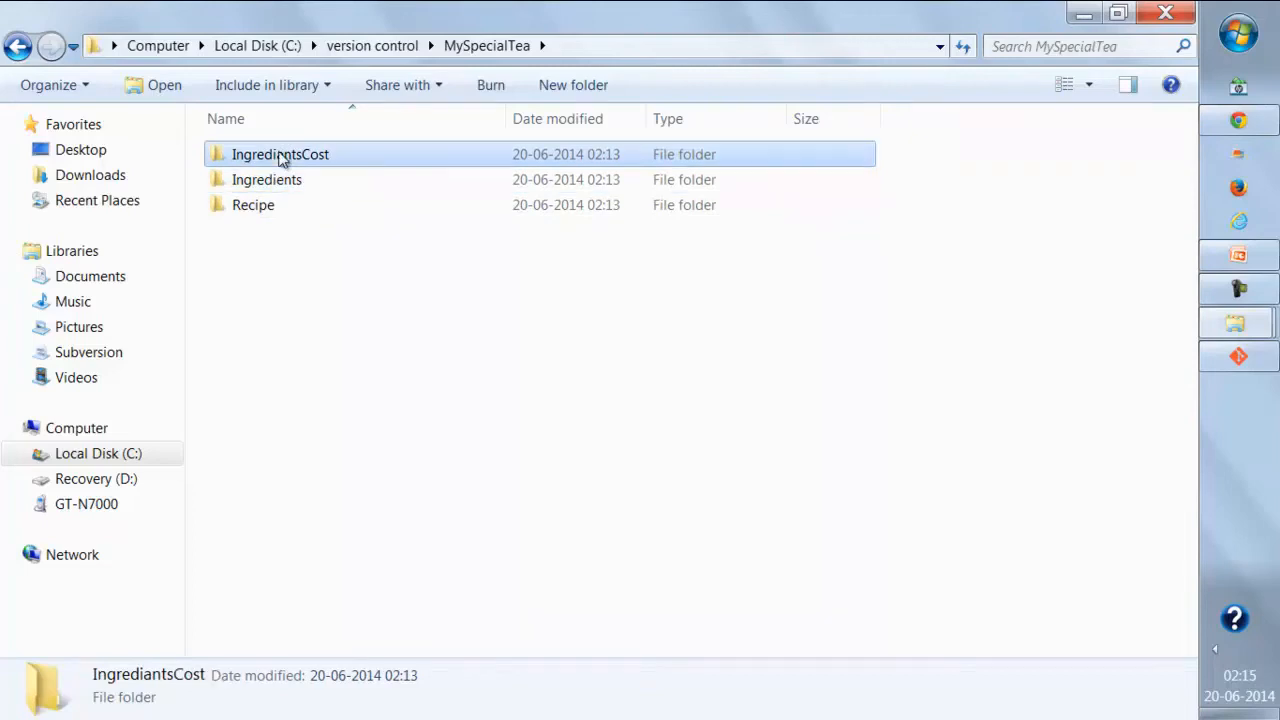
click(284, 156)
click(284, 156)
key(BackSpace)
text(edientsCost)
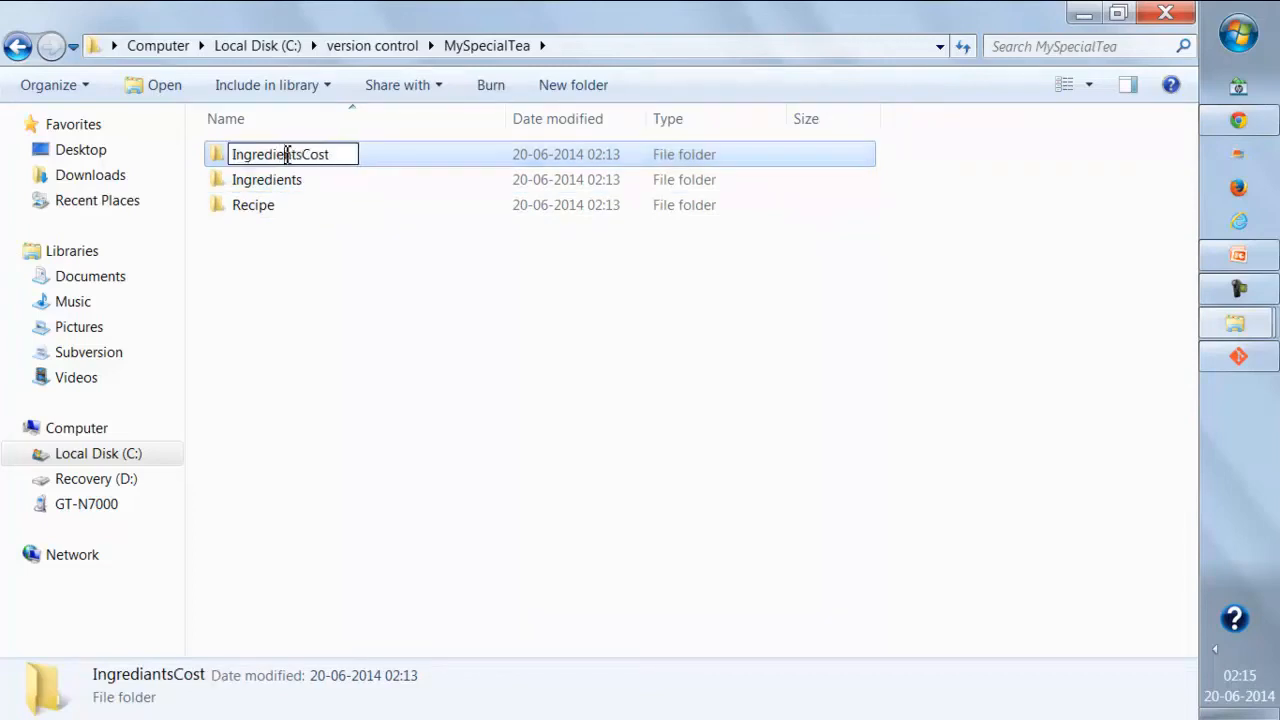
key(Return)
Open the Ingredients folder and create a text document named tea.txt in it
double_click(293, 150)
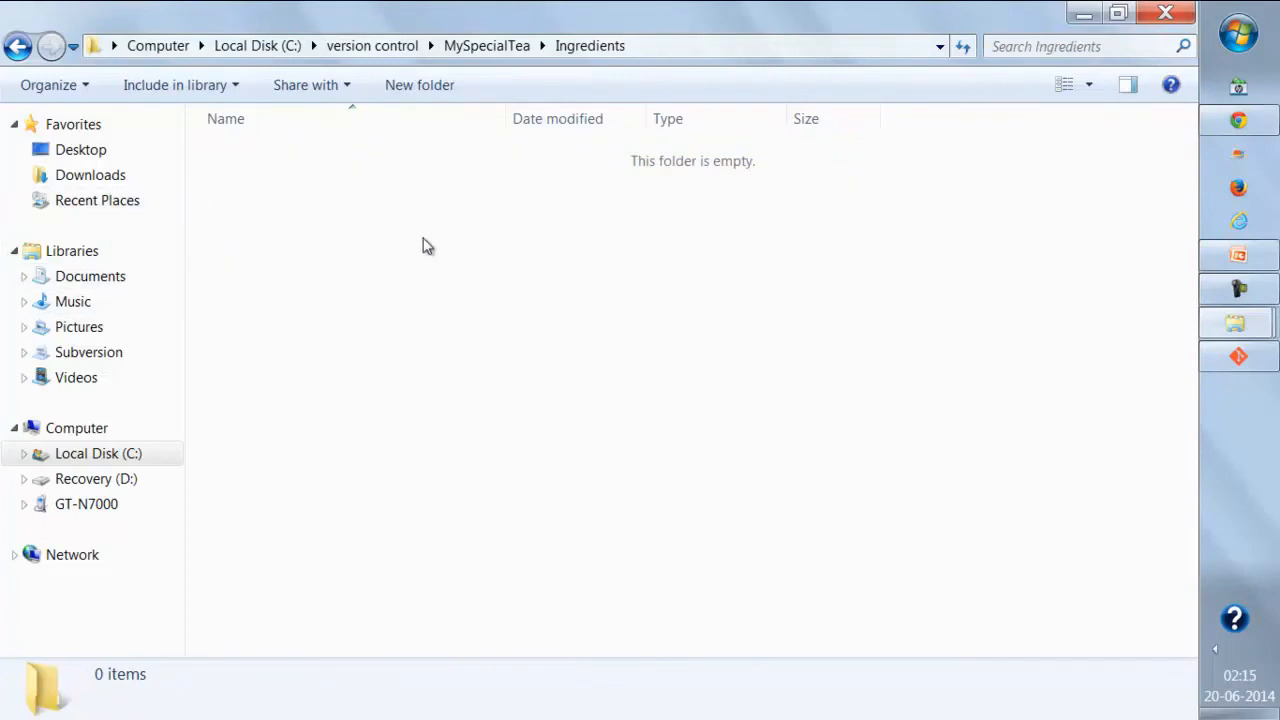
right_click(319, 242)
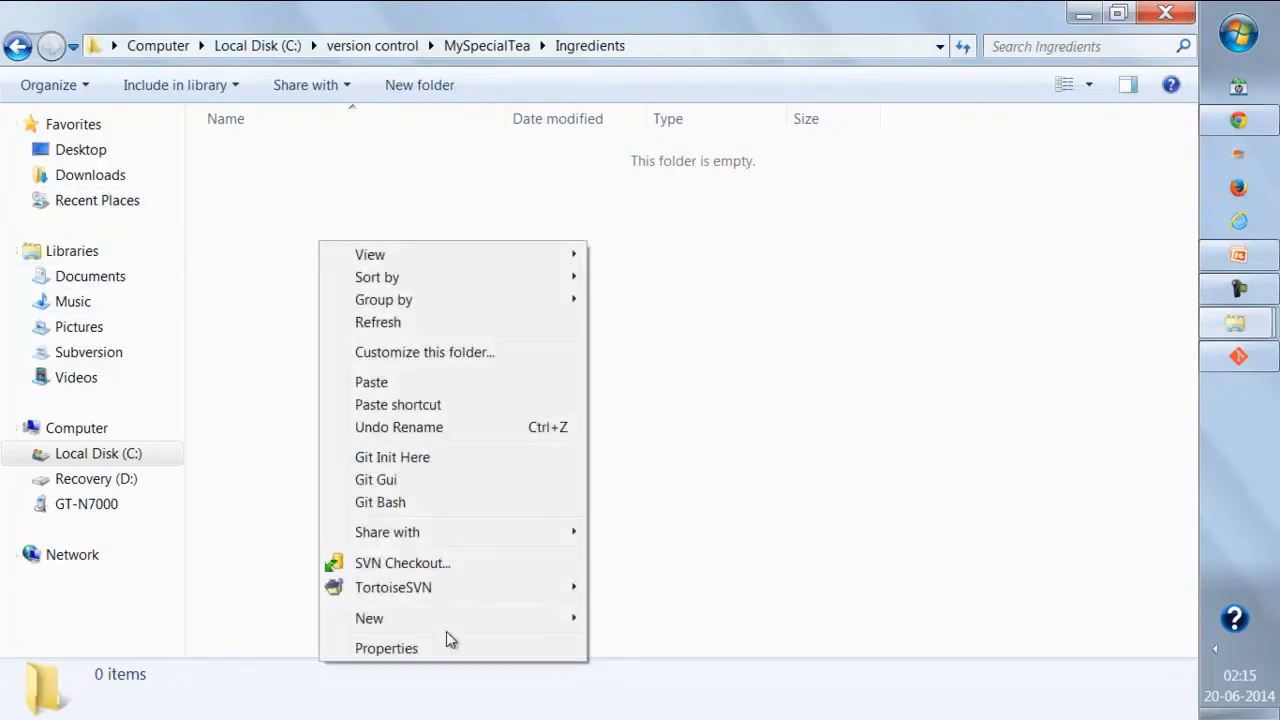
mouse_move(446, 620)
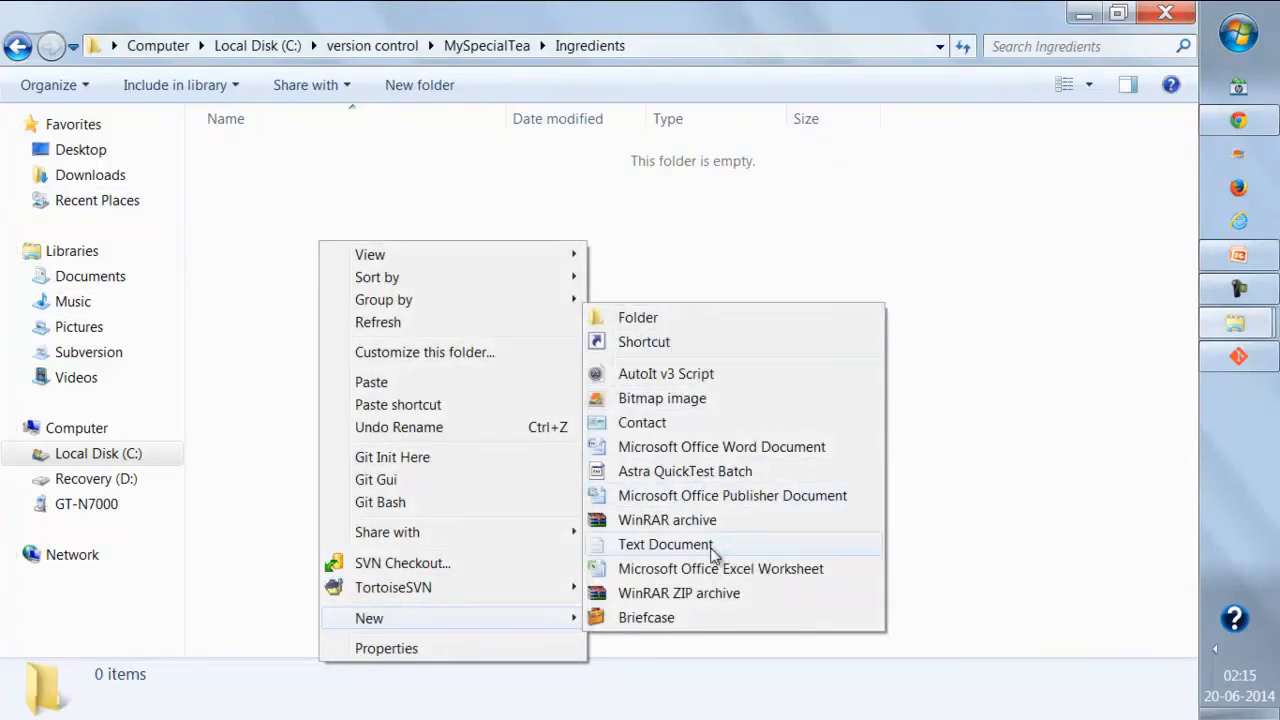
mouse_move(522, 614)
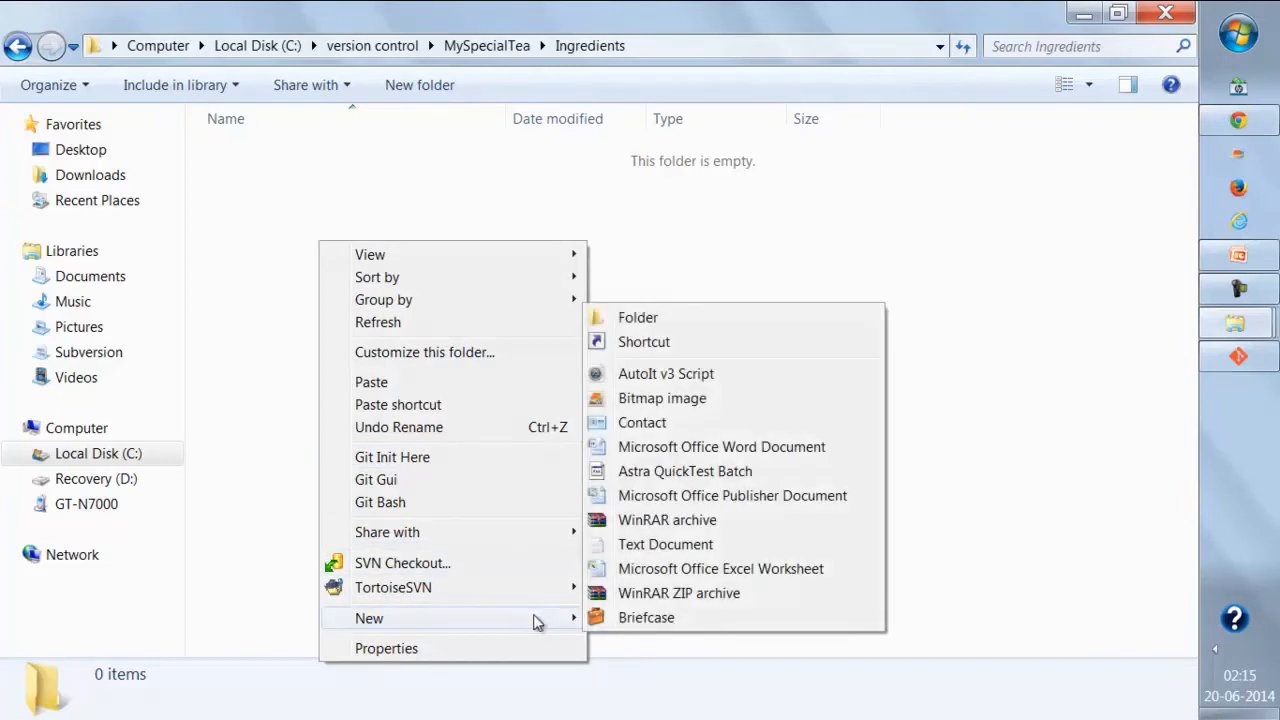
click(630, 543)
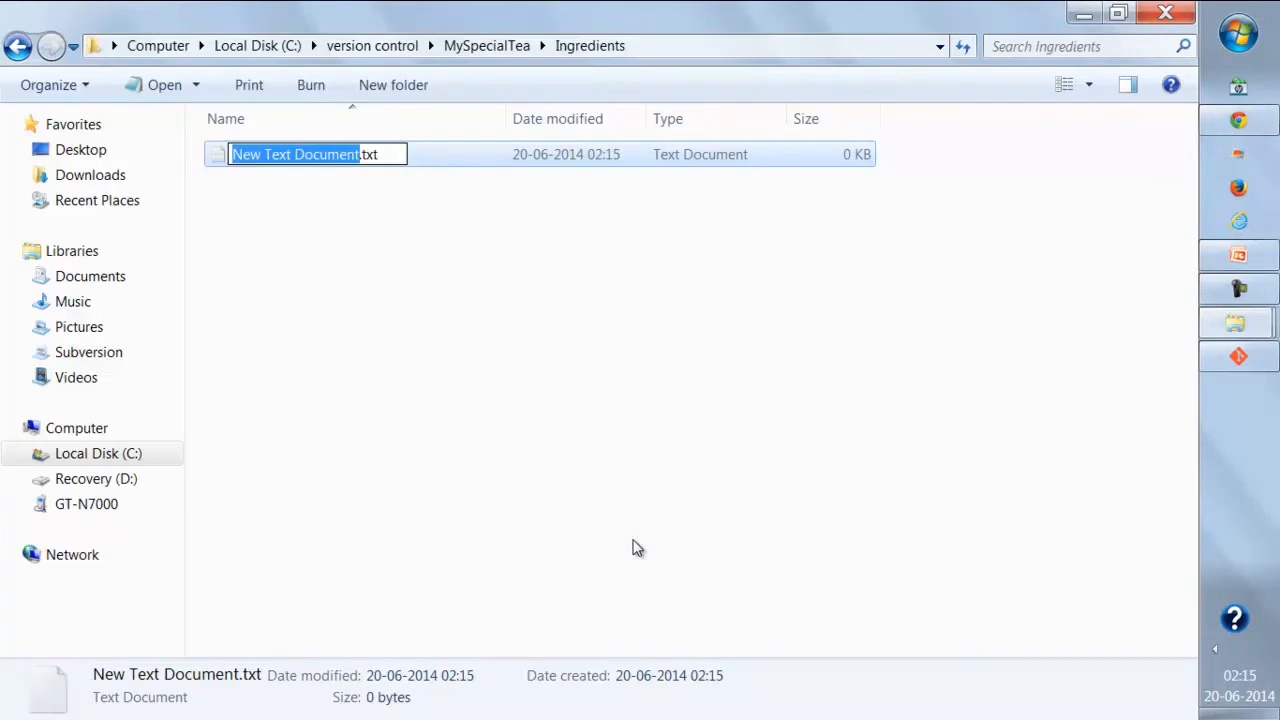
text(te)
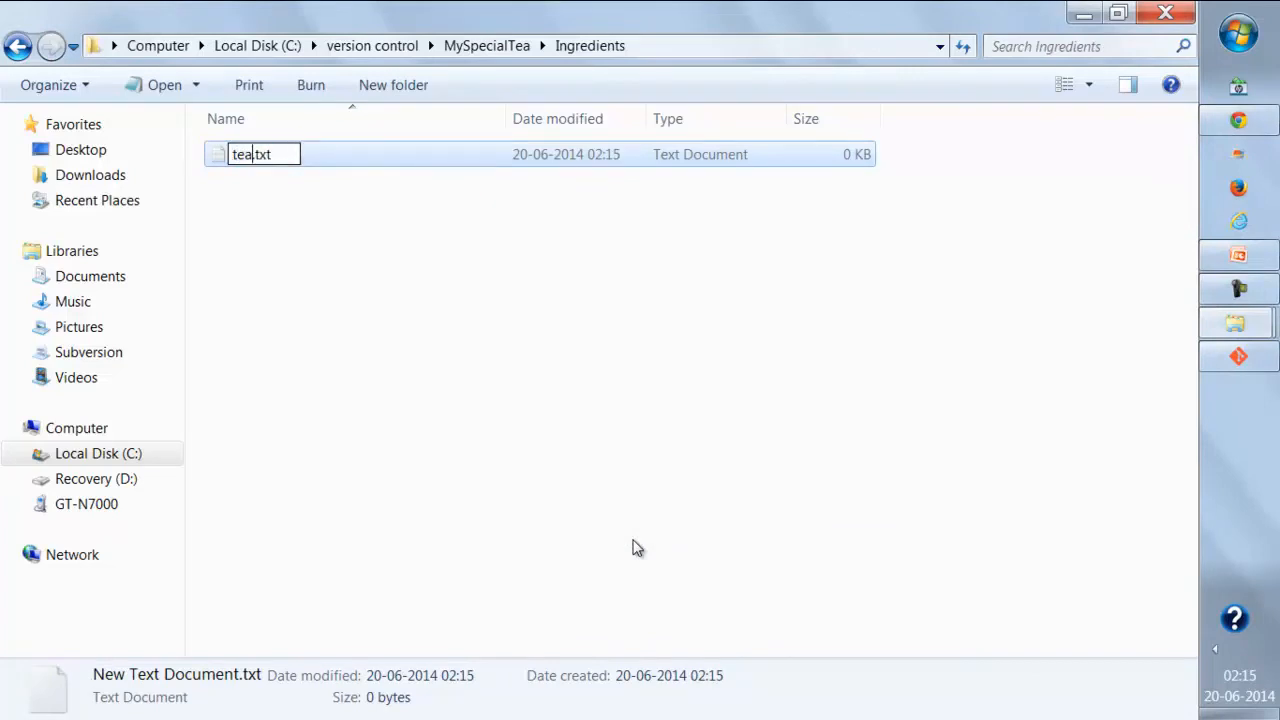
text(a)
key(Return)
Create a text document named water.txt in the Ingredients folder
right_click(240, 376)
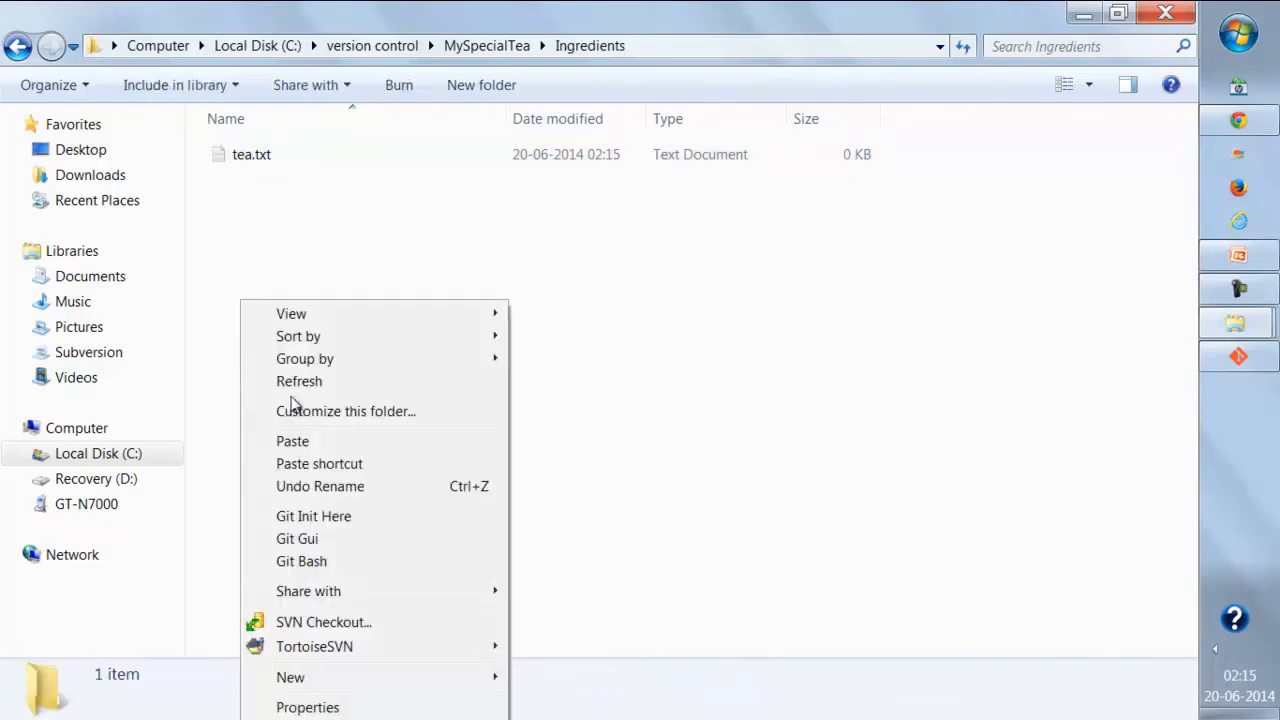
mouse_move(449, 660)
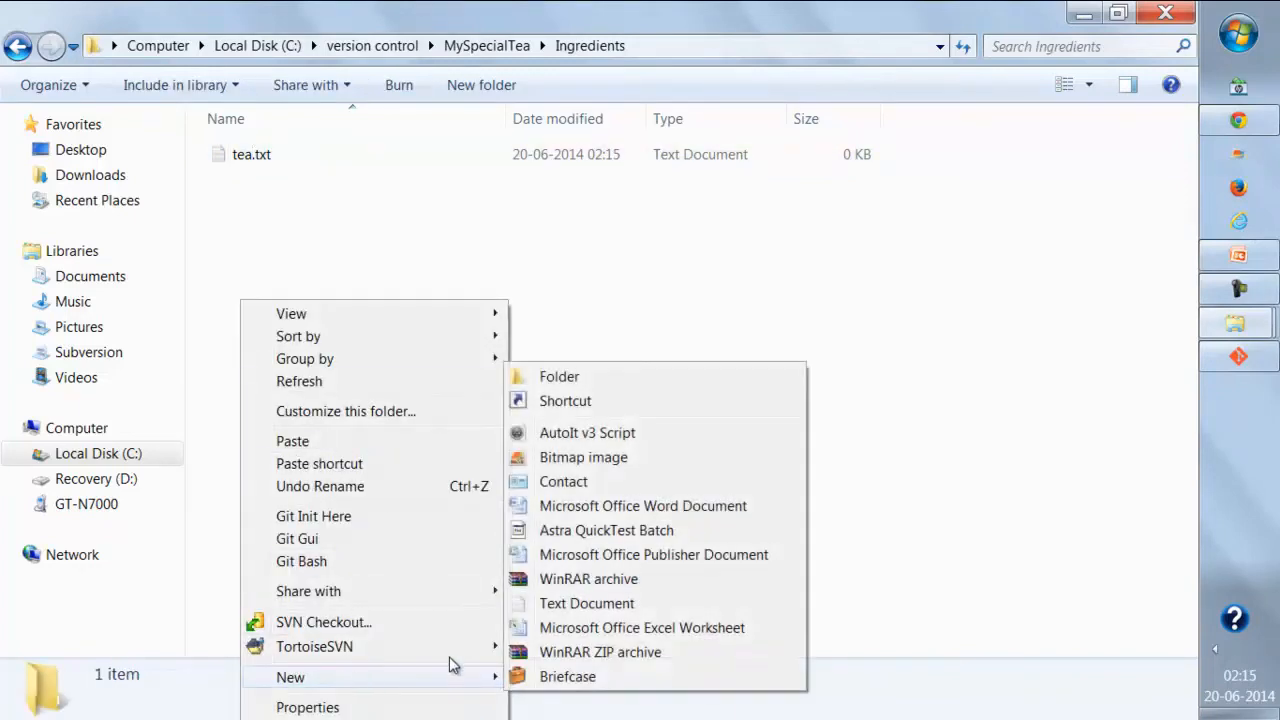
click(587, 605)
text(water)
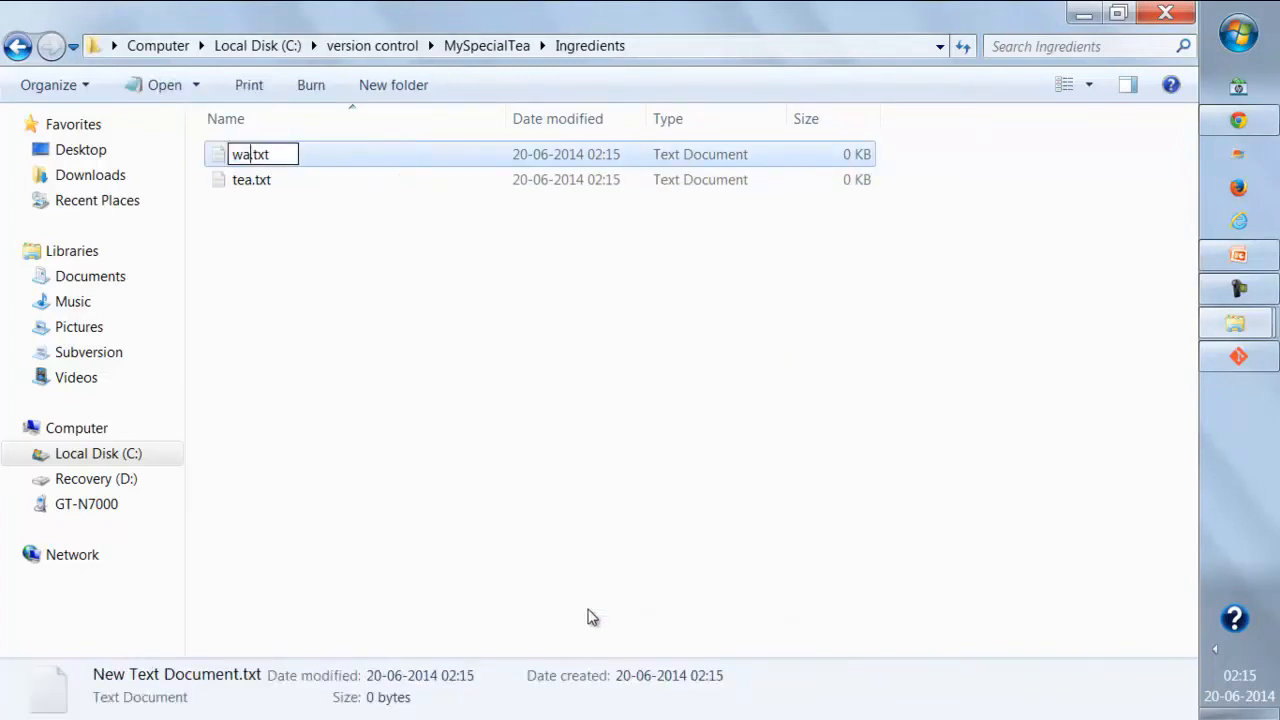
key(Return)
Create a text document named sugar.txt in the Ingredients folder
right_click(355, 302)
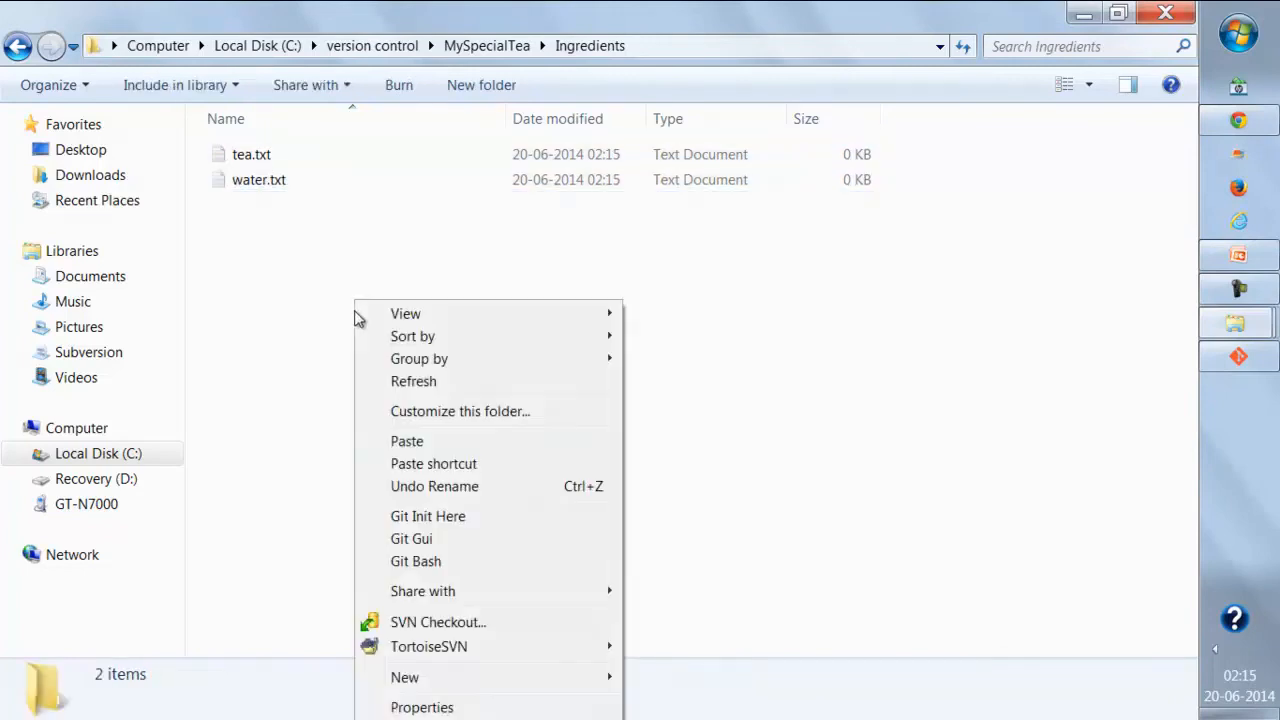
mouse_move(493, 684)
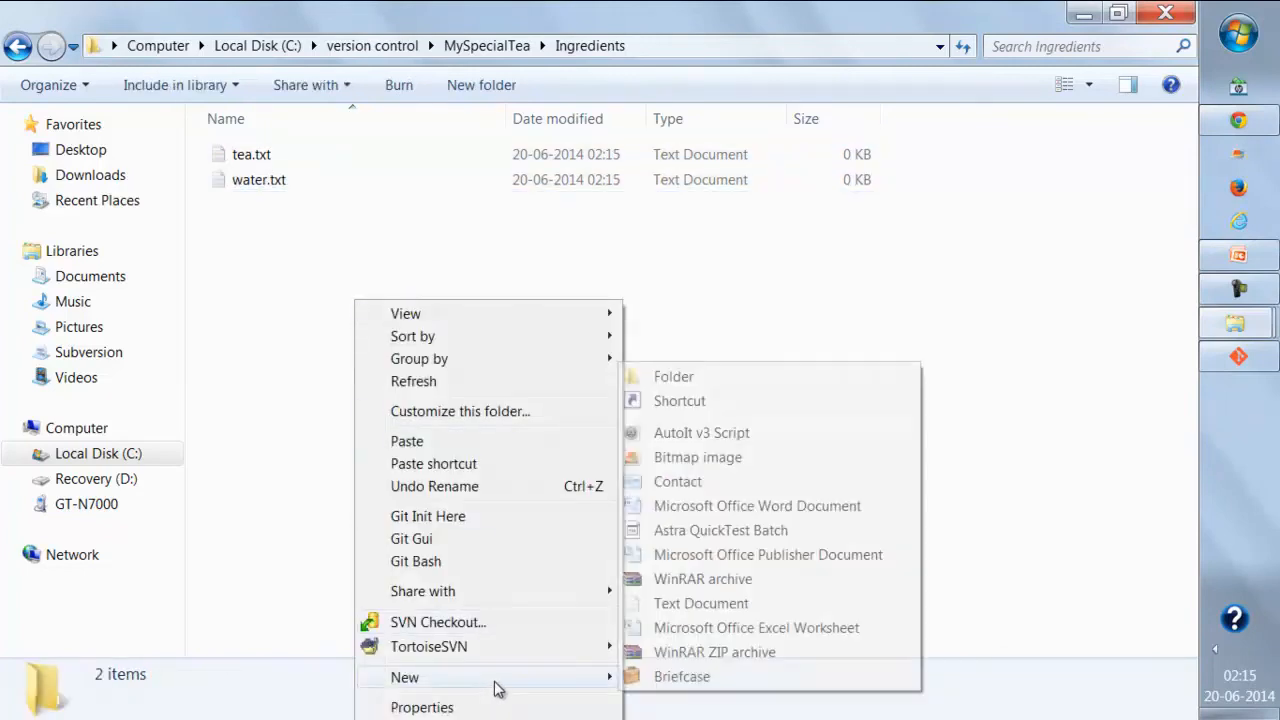
click(669, 604)
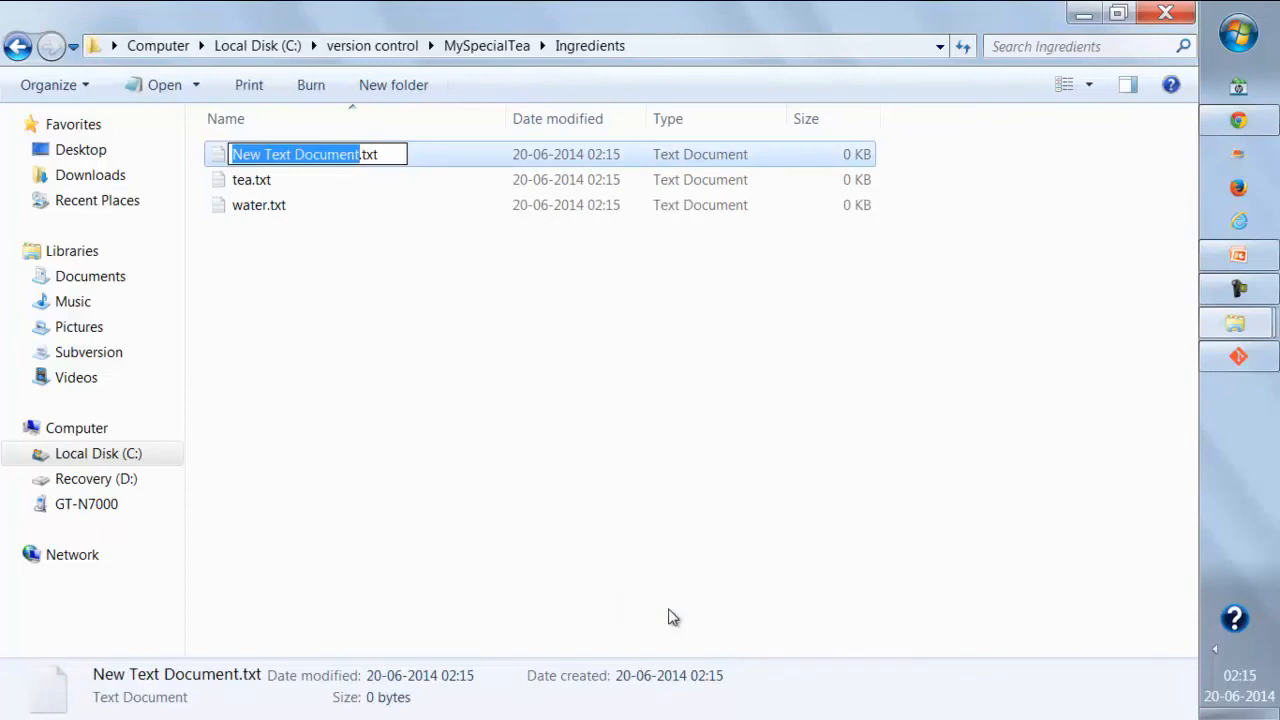
text(sur)
key(BackSpace)
text(gar)
key(Return)
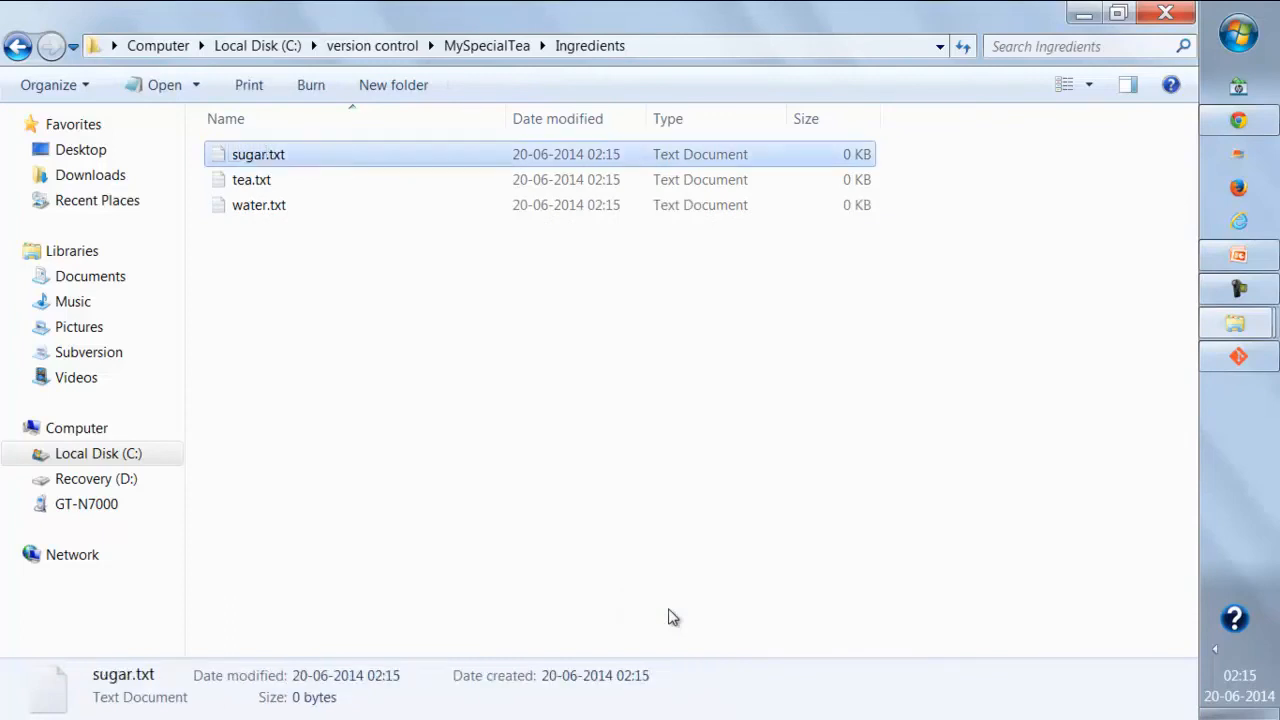
Write "Sugar quantity: 2 teaspoon" in sugar.txt, then save and close the file
double_click(271, 160)
drag(454, 480, 551, 206)
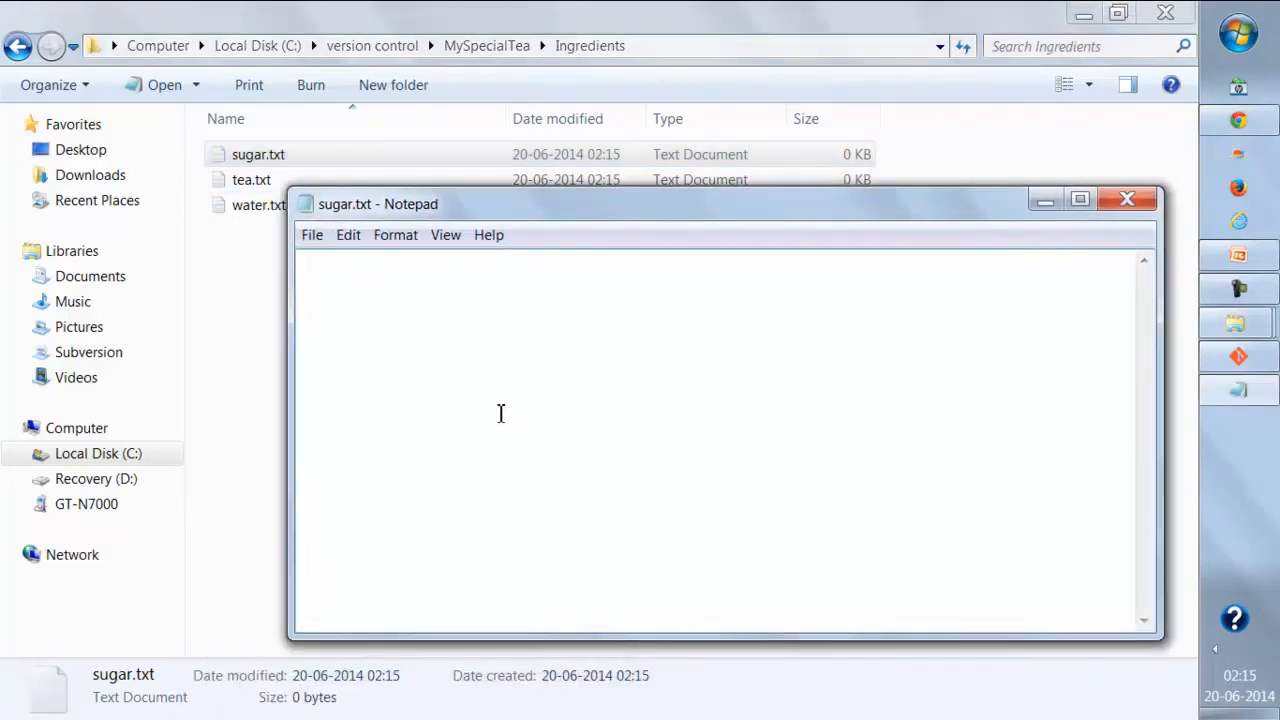
text(Sugar quantity: 2 teaspoon)
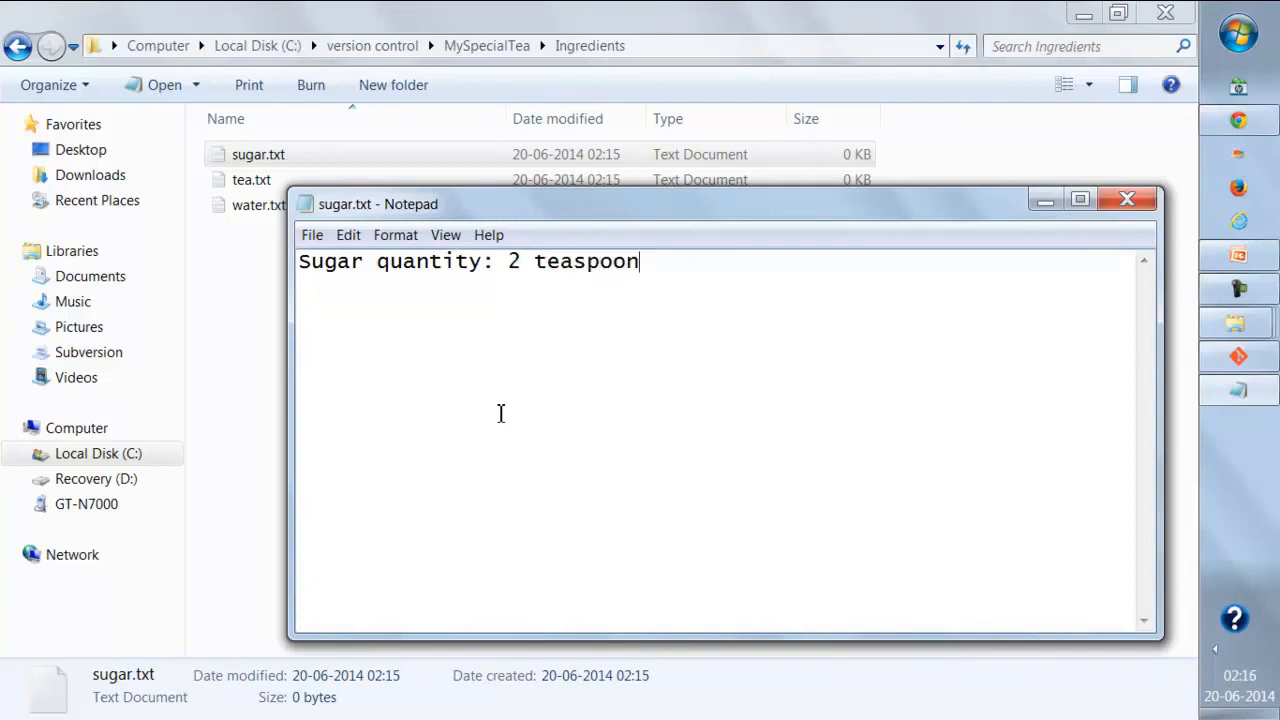
key(ctrl+s)
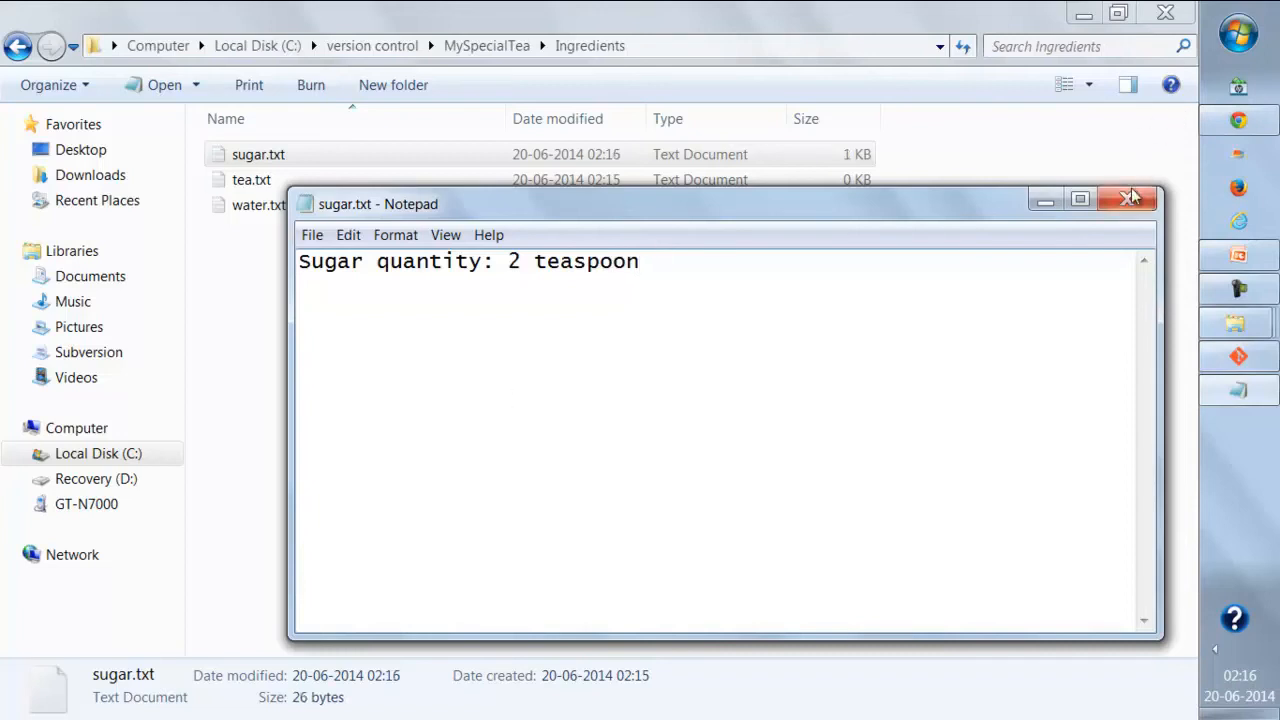
click(1127, 199)
Write "tea quantity: 1 tea spoon" in tea.txt, then save and close the file
double_click(291, 188)
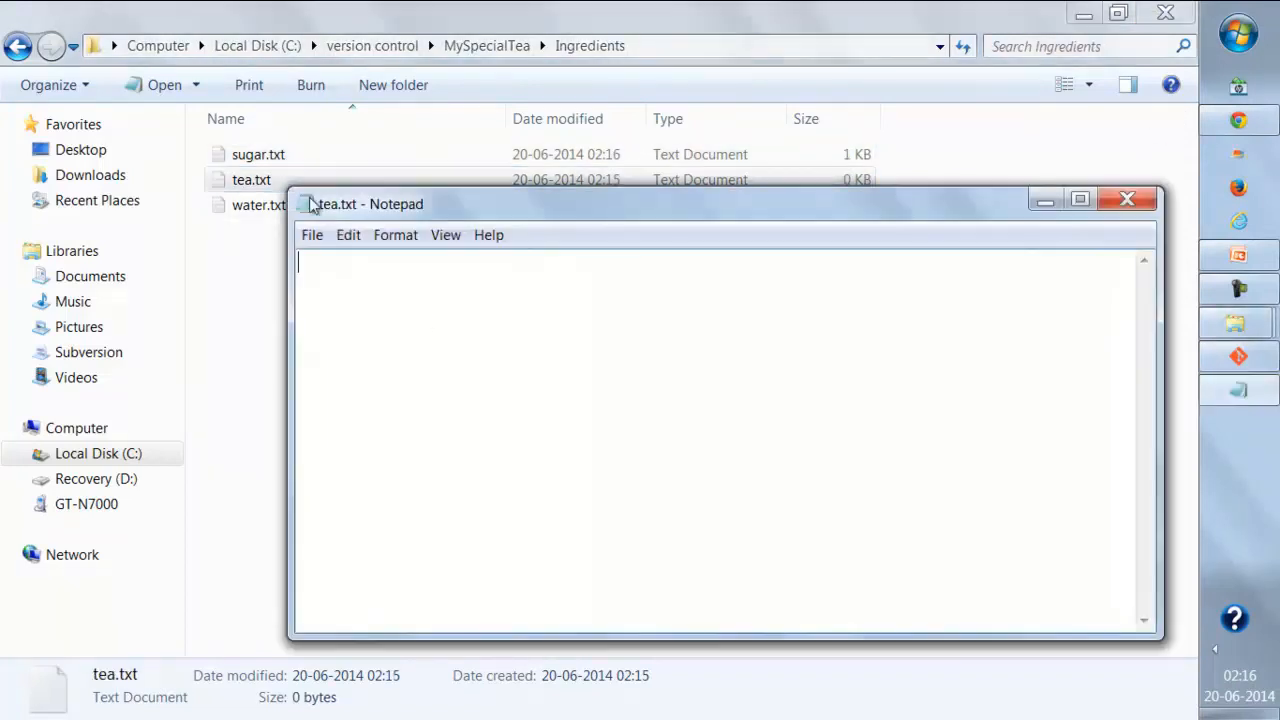
text(tea quantity)
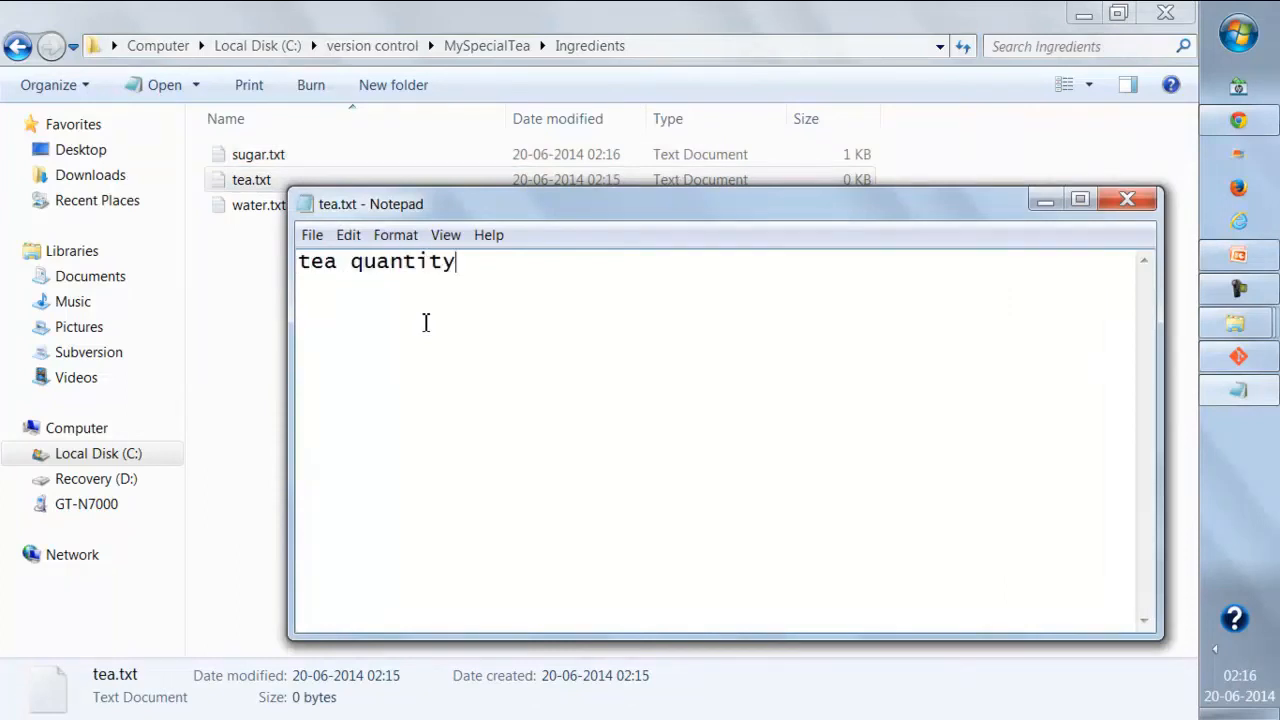
text(: 1 te)
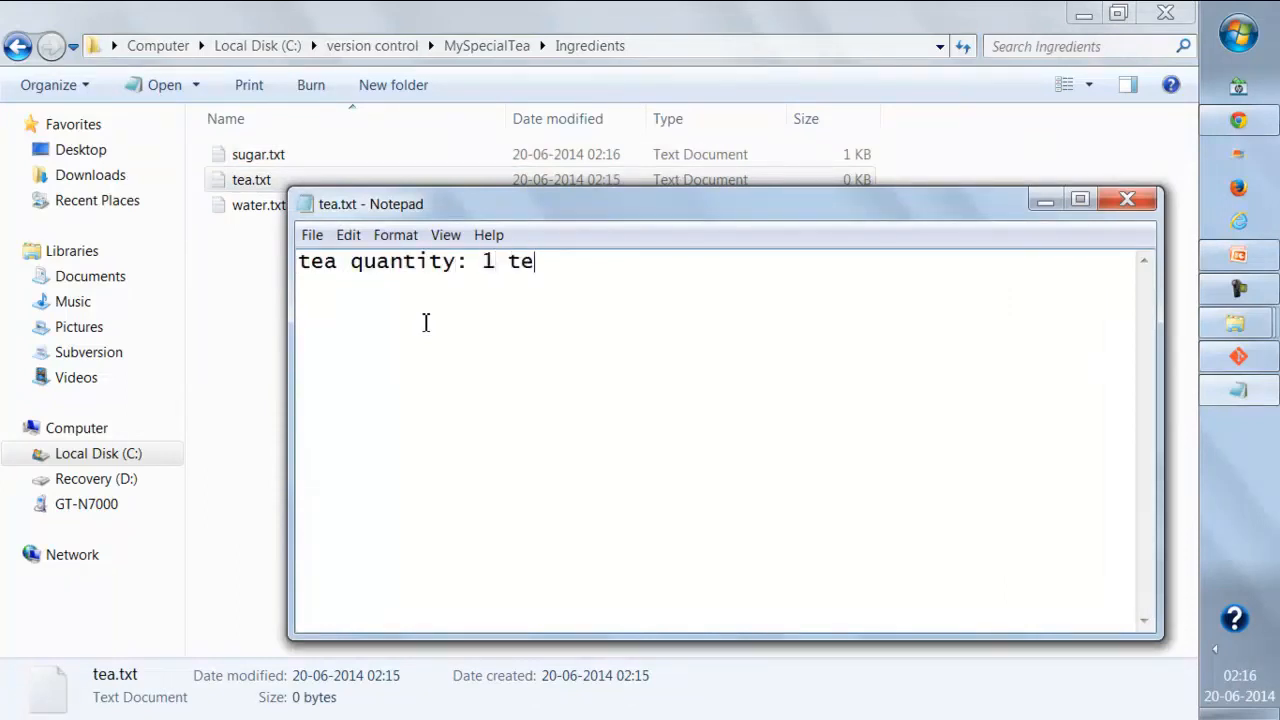
text(a spoon)
key(ctrl+s)
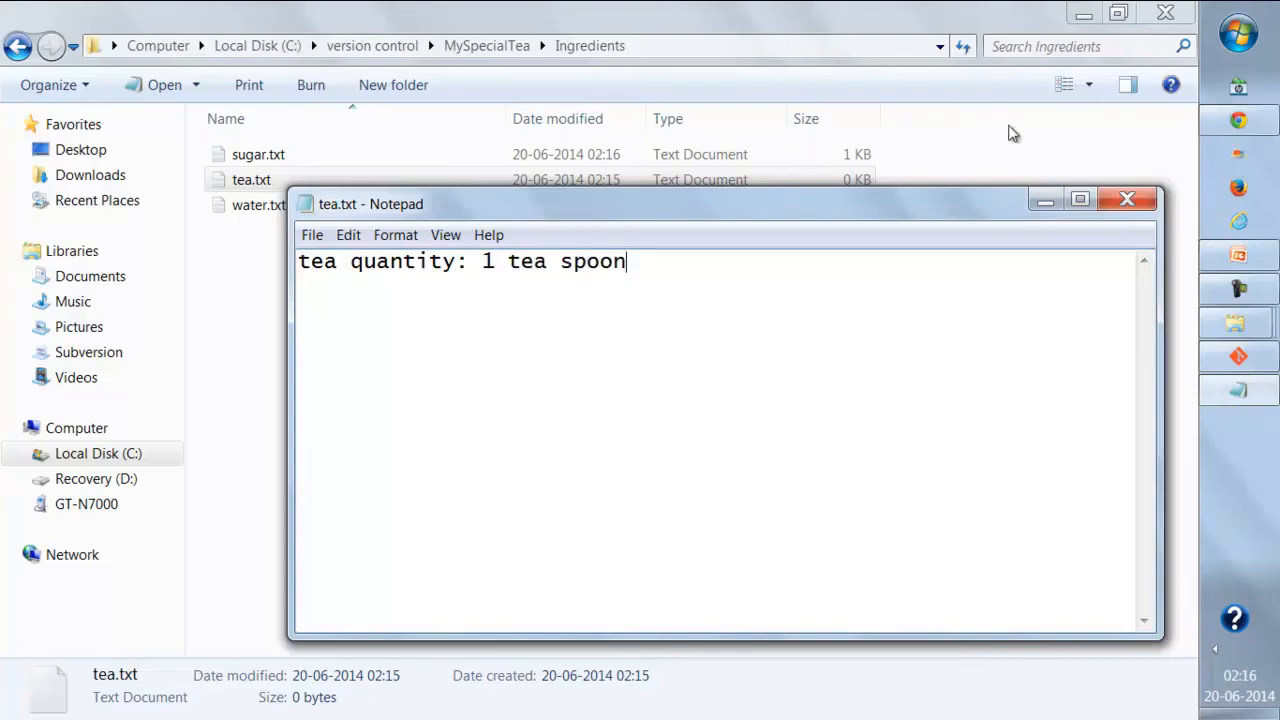
click(1127, 200)
Write "water quantity: 30ML" in water.txt, then save and close the file
double_click(291, 212)
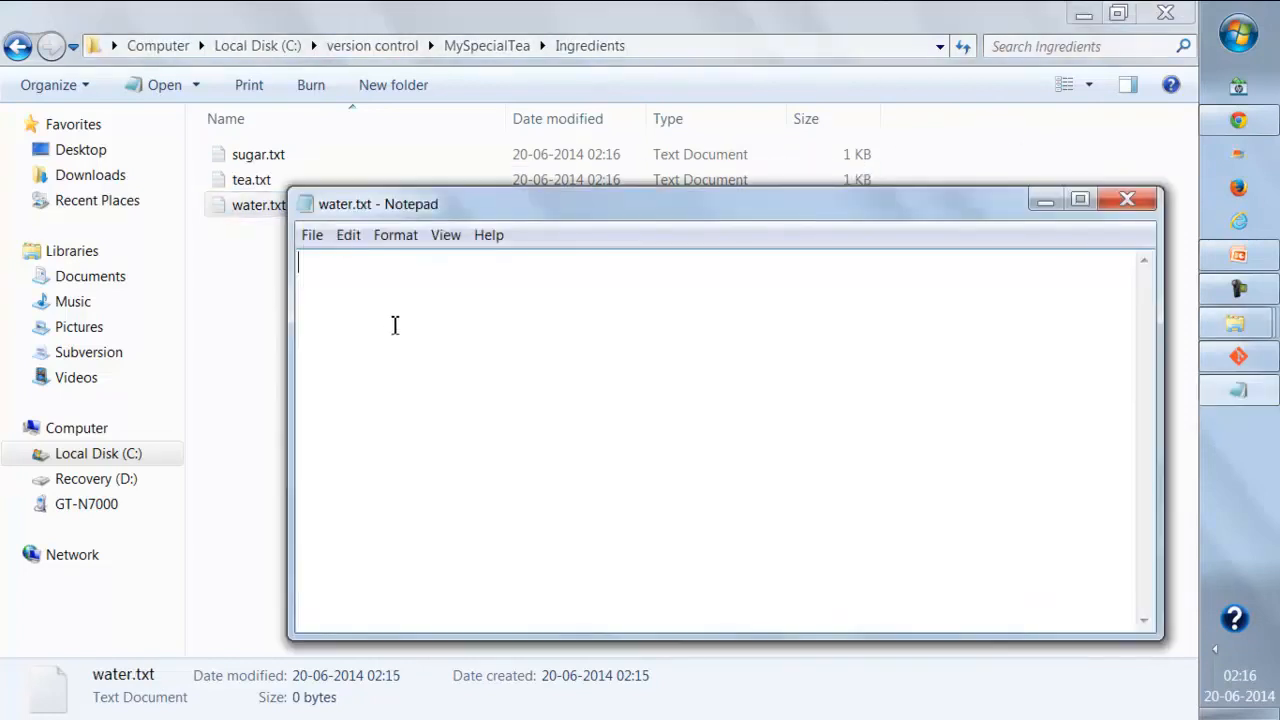
text(water qu)
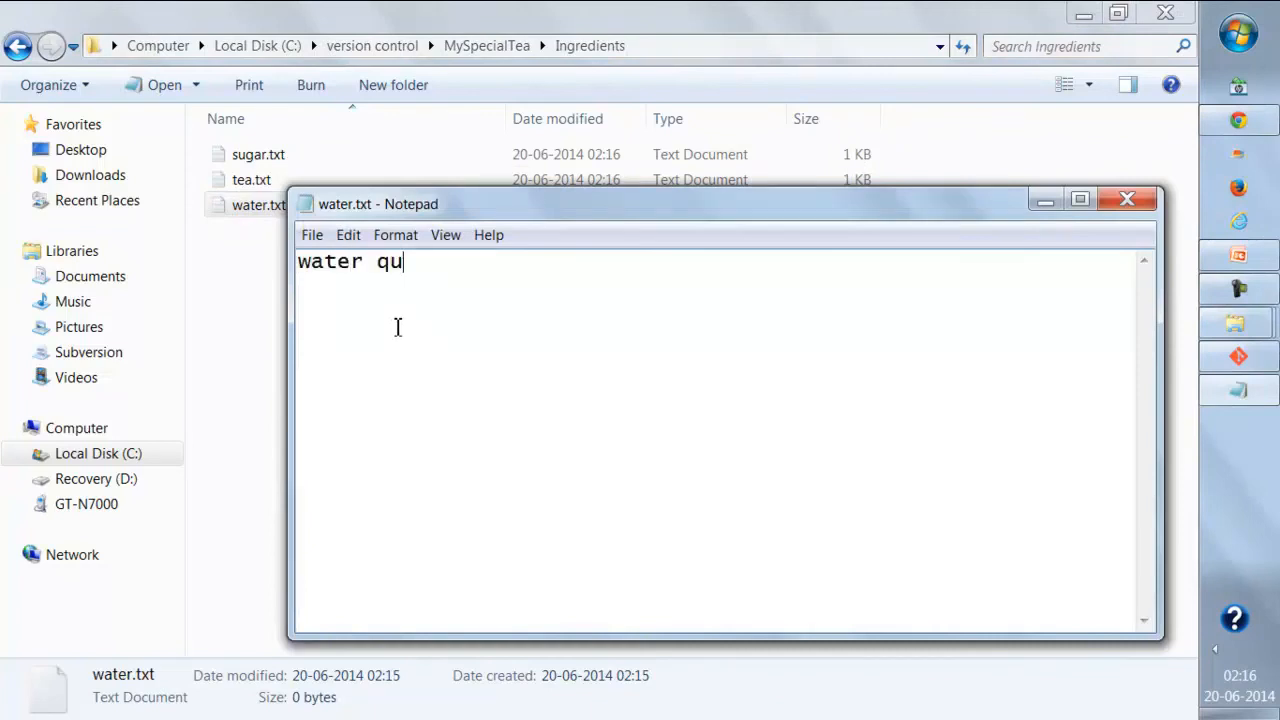
text(antity:)
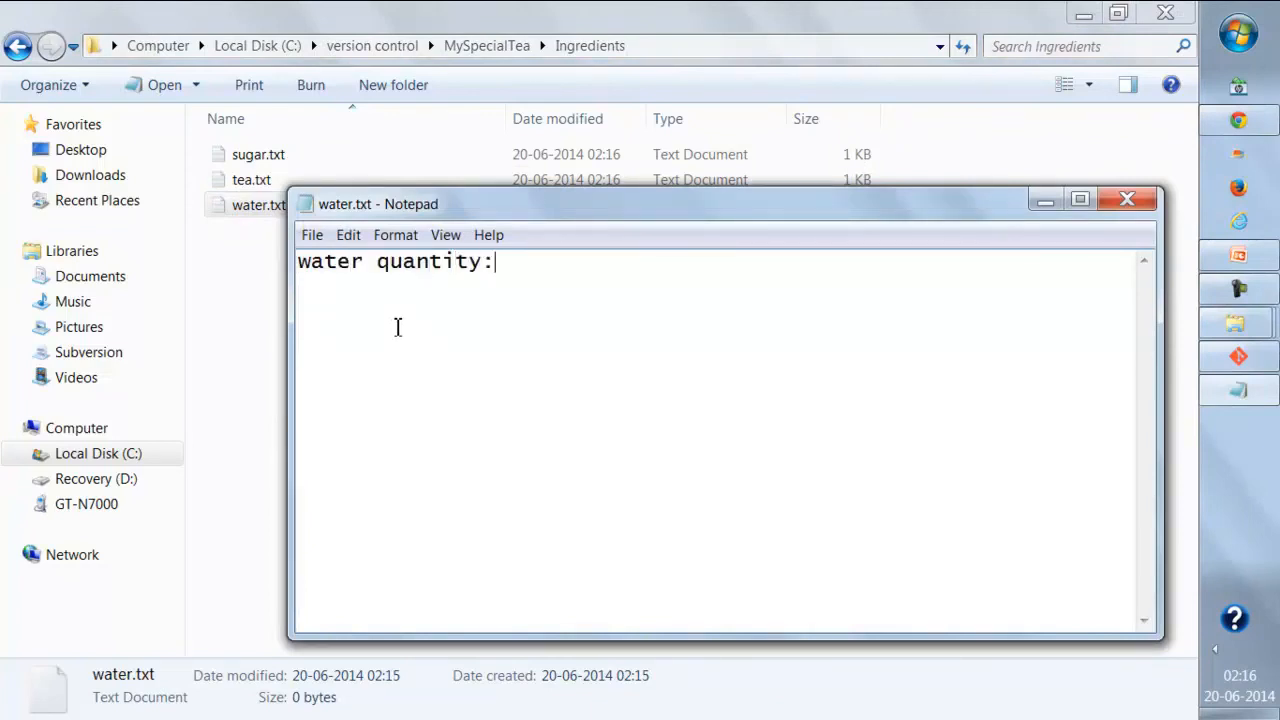
text( 30ML)
key(ctrl+s)
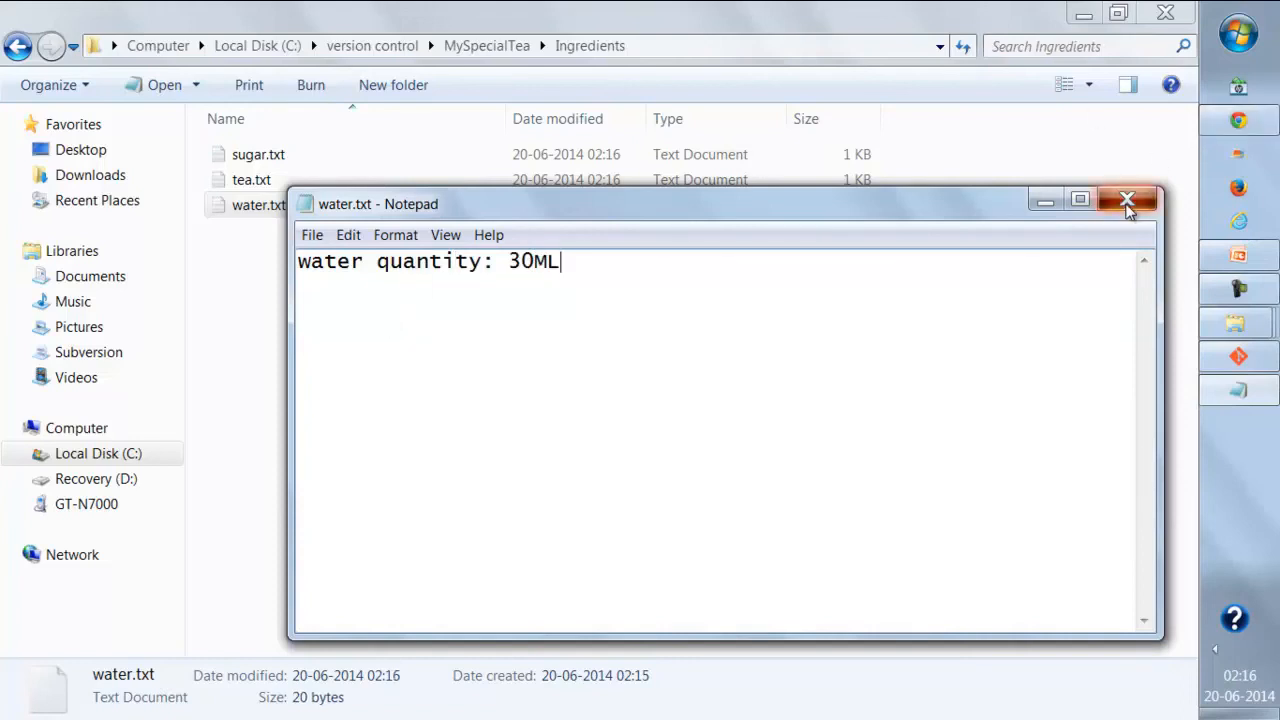
click(1127, 200)
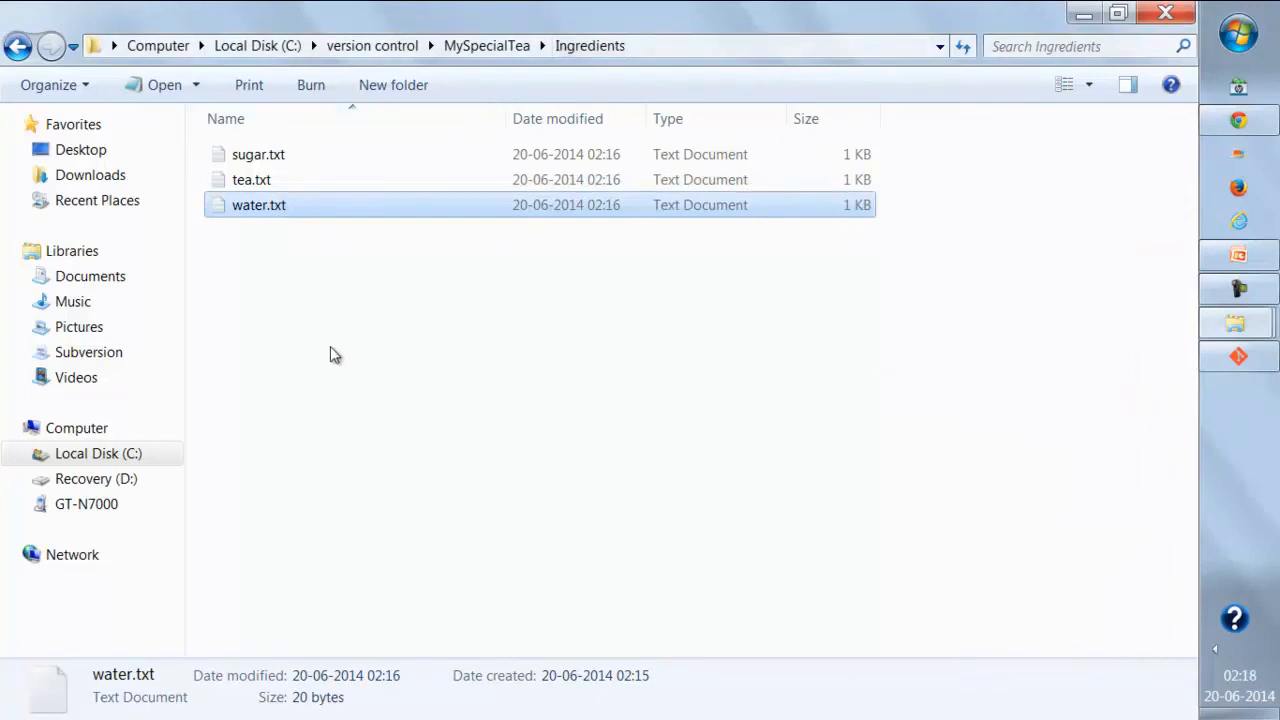
Copy sugar.txt, tea.txt and water.txt from the Ingredients folder into the IngredientsCost folder
drag(345, 333, 226, 163)
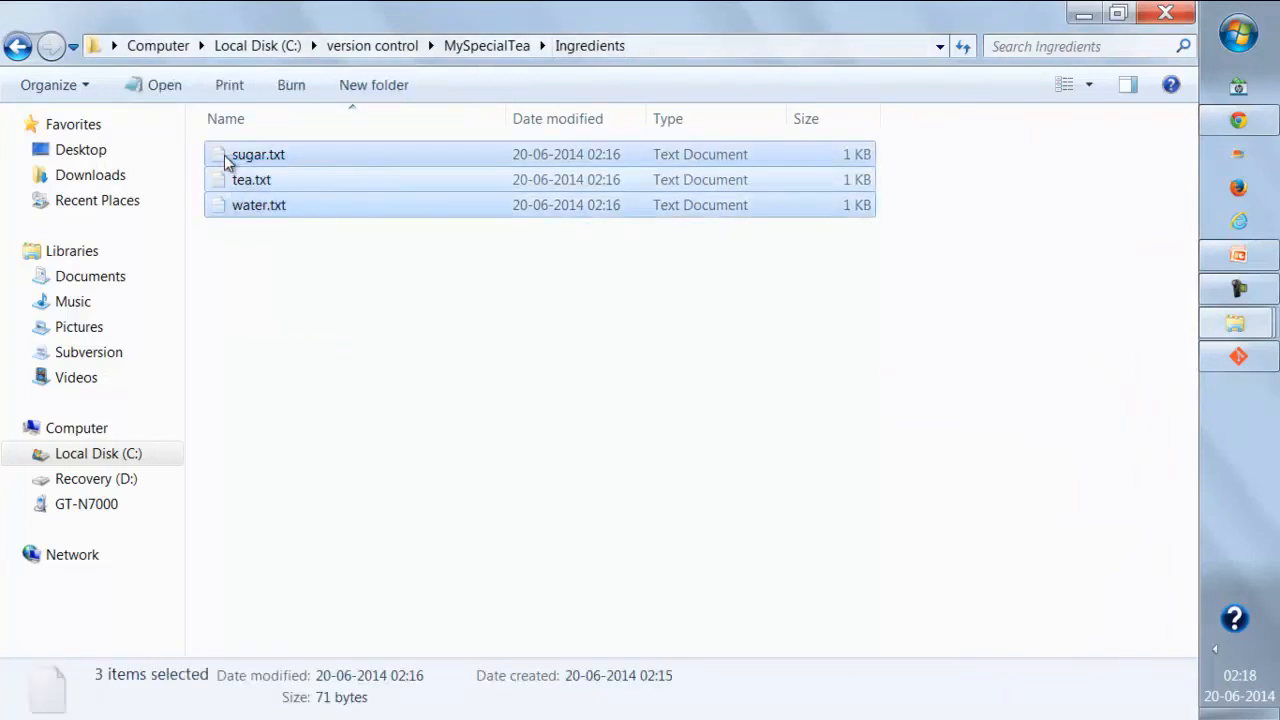
click(515, 47)
double_click(353, 185)
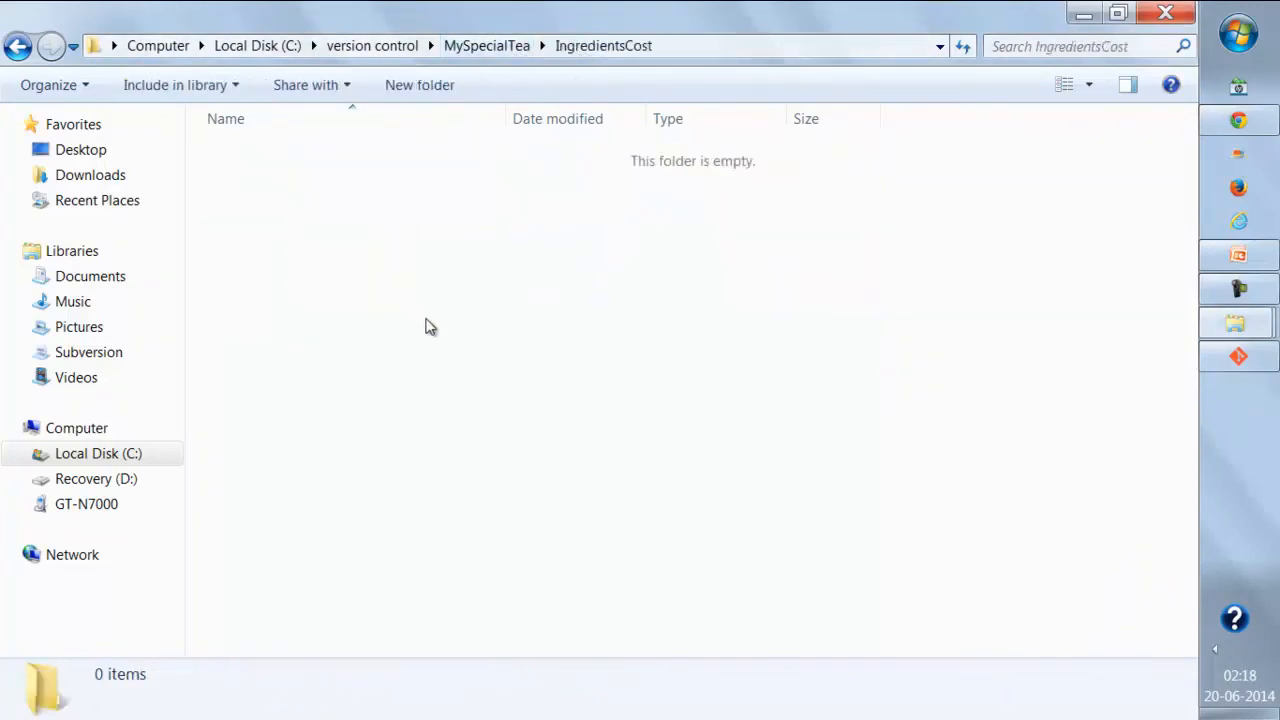
key(ctrl+v)
Rename sugar.txt in the IngredientsCost folder as sugarCost.txt
click(240, 156)
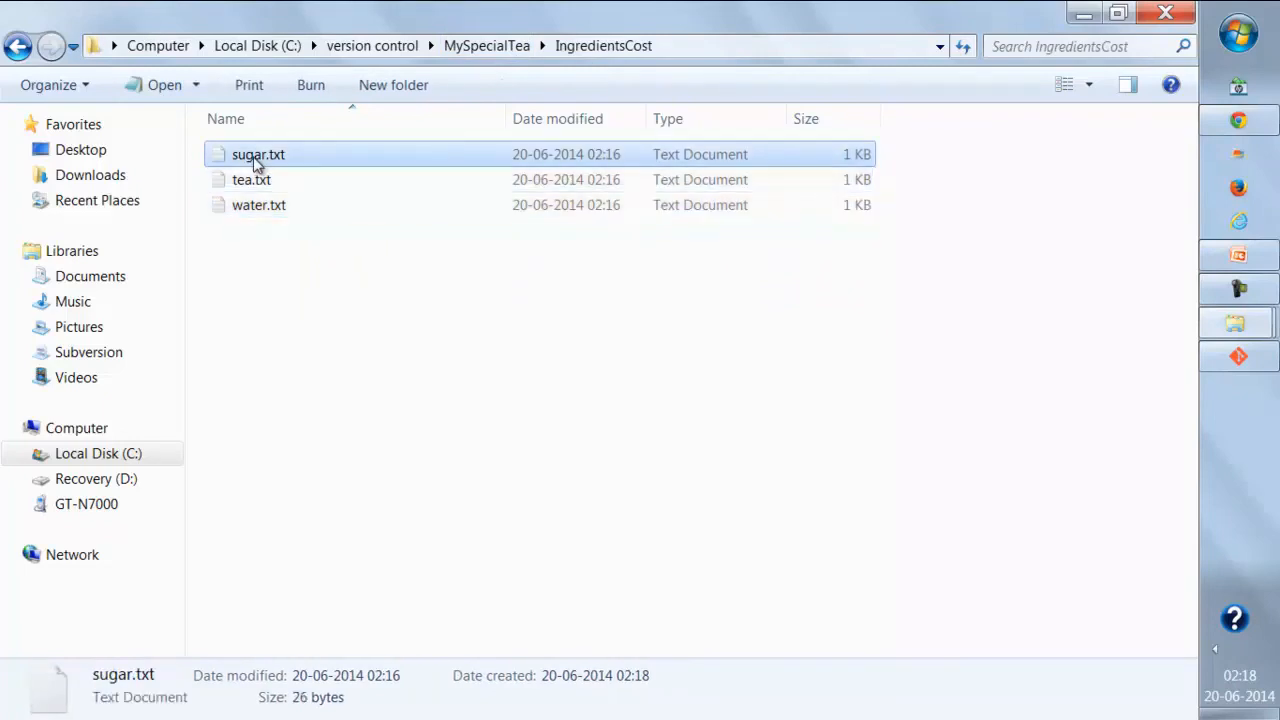
click(262, 155)
click(268, 155)
text(Cost)
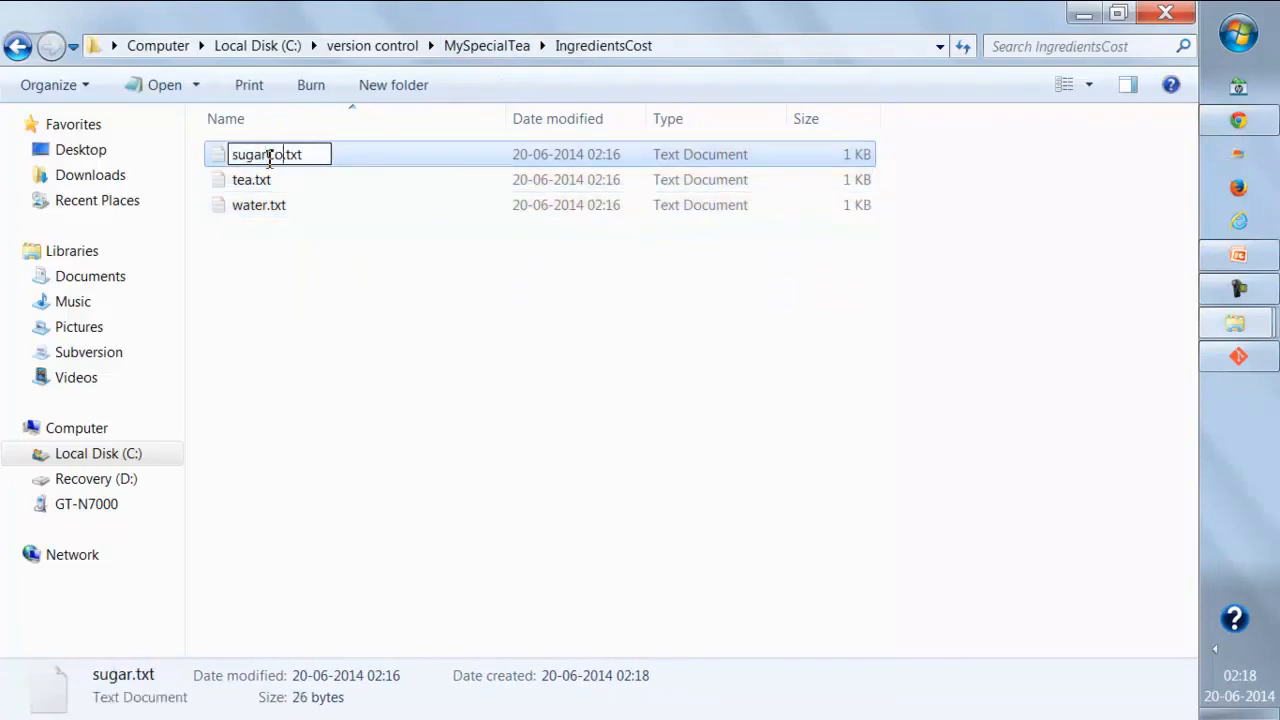
Rename tea.txt in the IngredientsCost folder as teaCost.txt
click(252, 182)
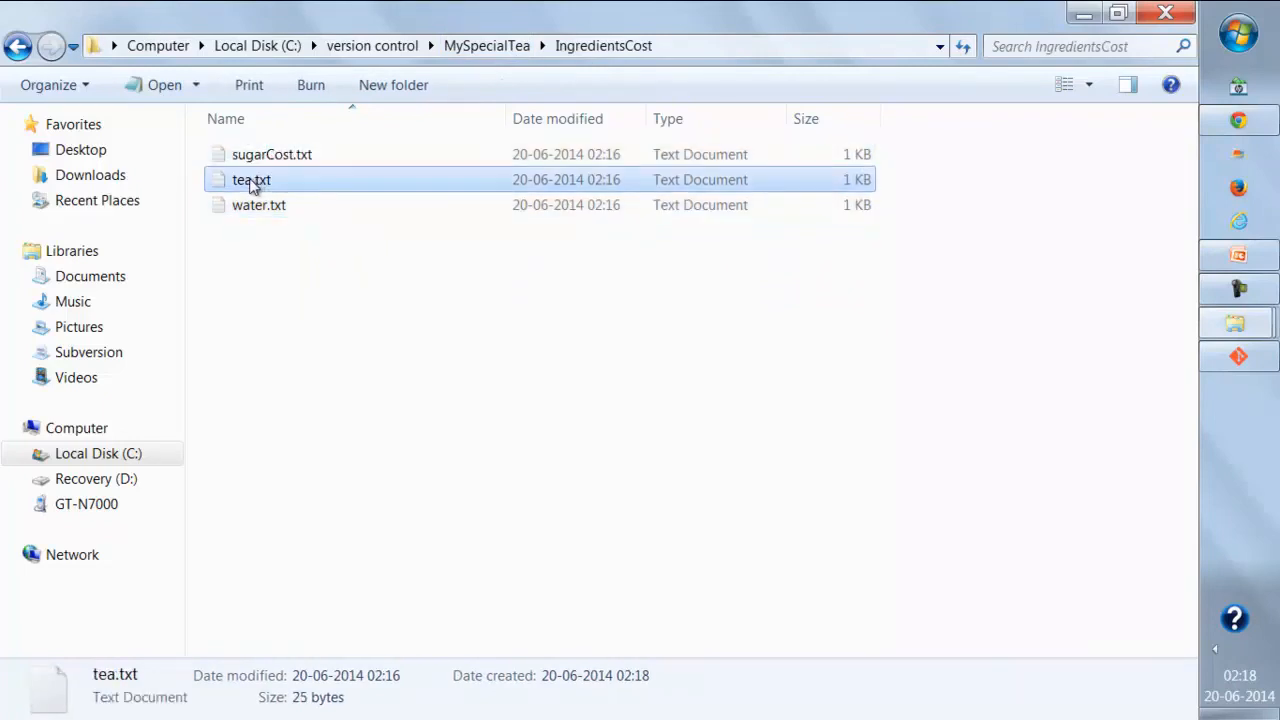
click(252, 186)
click(254, 180)
text(Cost)
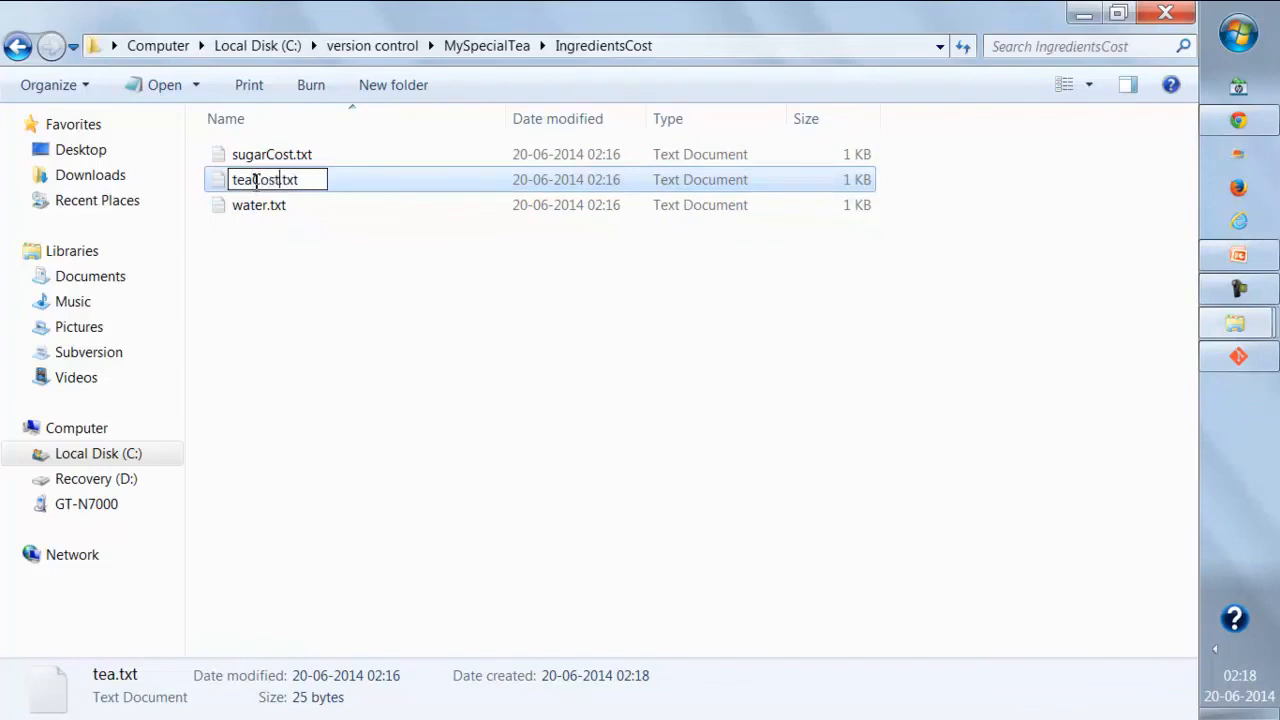
Rename water.txt in the IngredientsCost folder as waterCost.txt
click(262, 210)
click(267, 208)
click(268, 208)
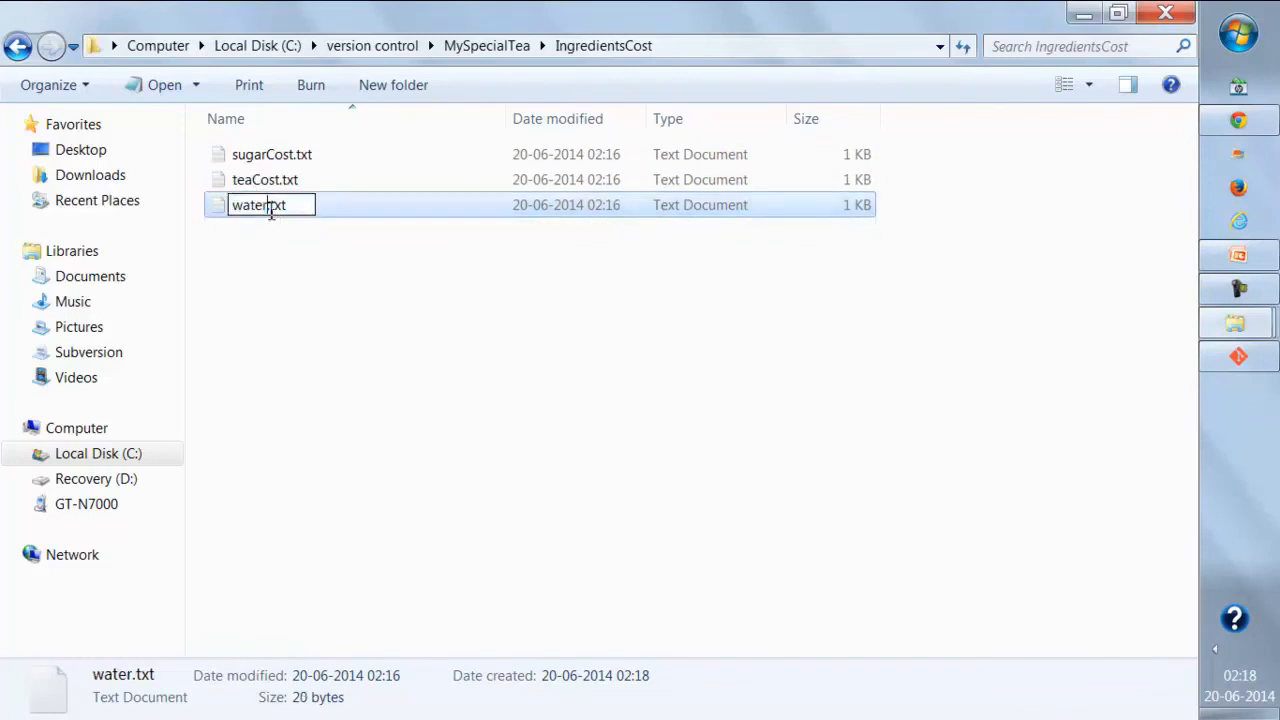
text(Cost)
key(Return)
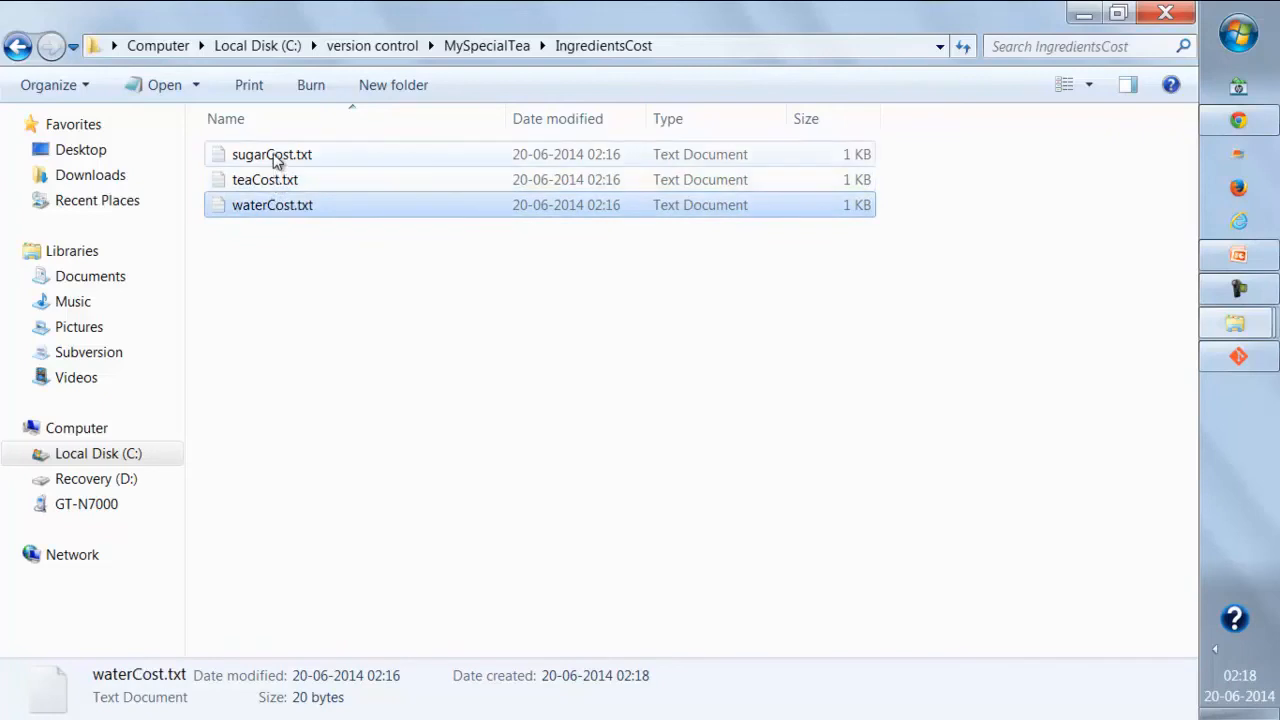
Change the line in sugarCost.txt to "Sugar cost: 50 cents", then save and close the file
double_click(275, 156)
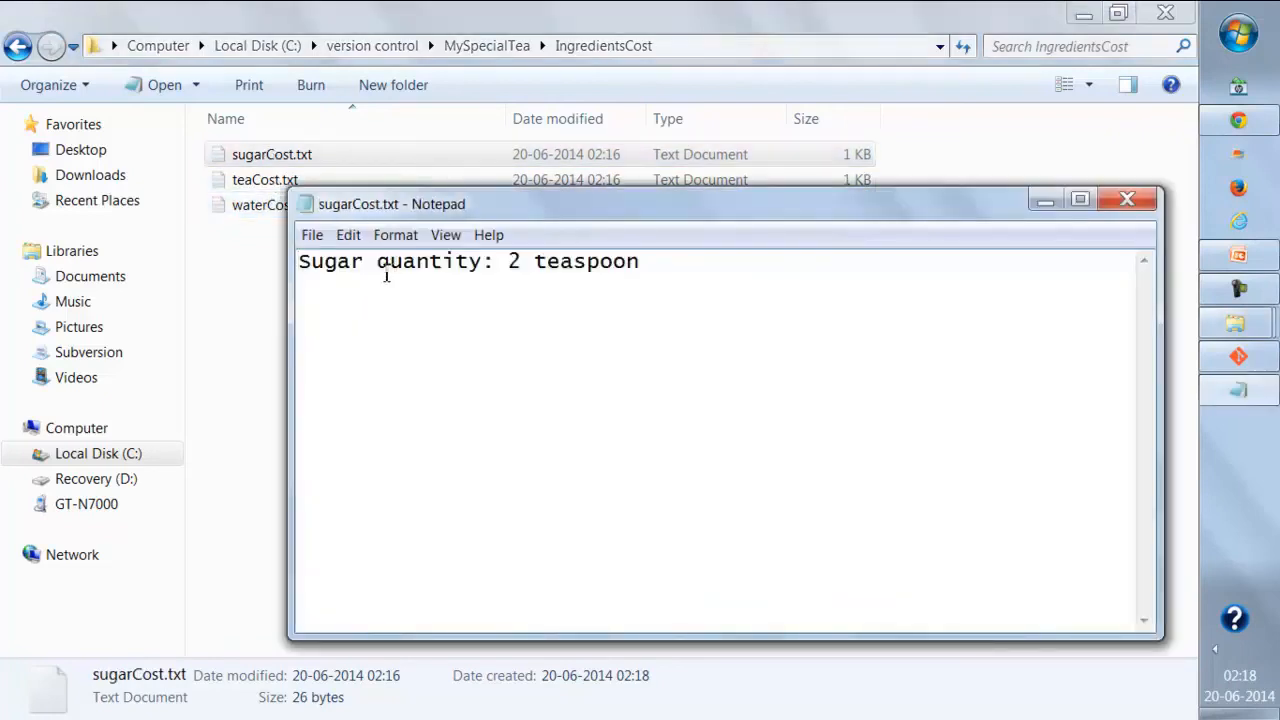
drag(378, 262, 650, 260)
text(cost: )
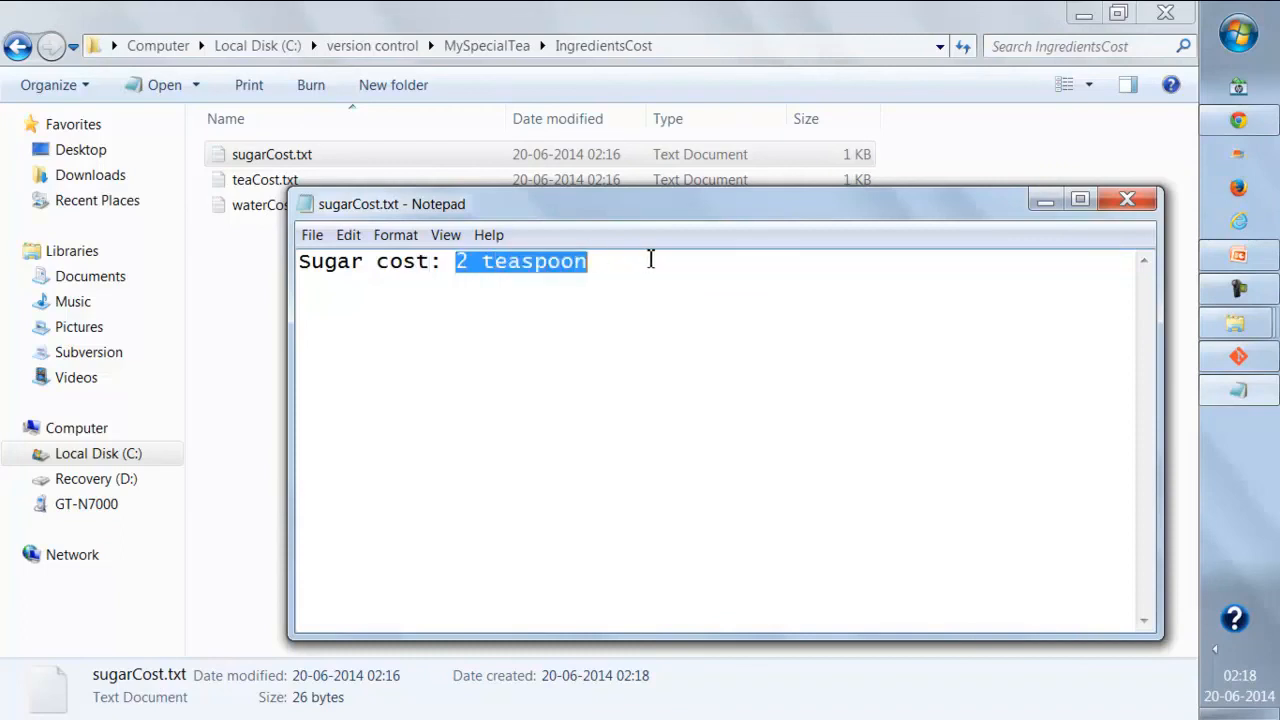
text(50 cent)
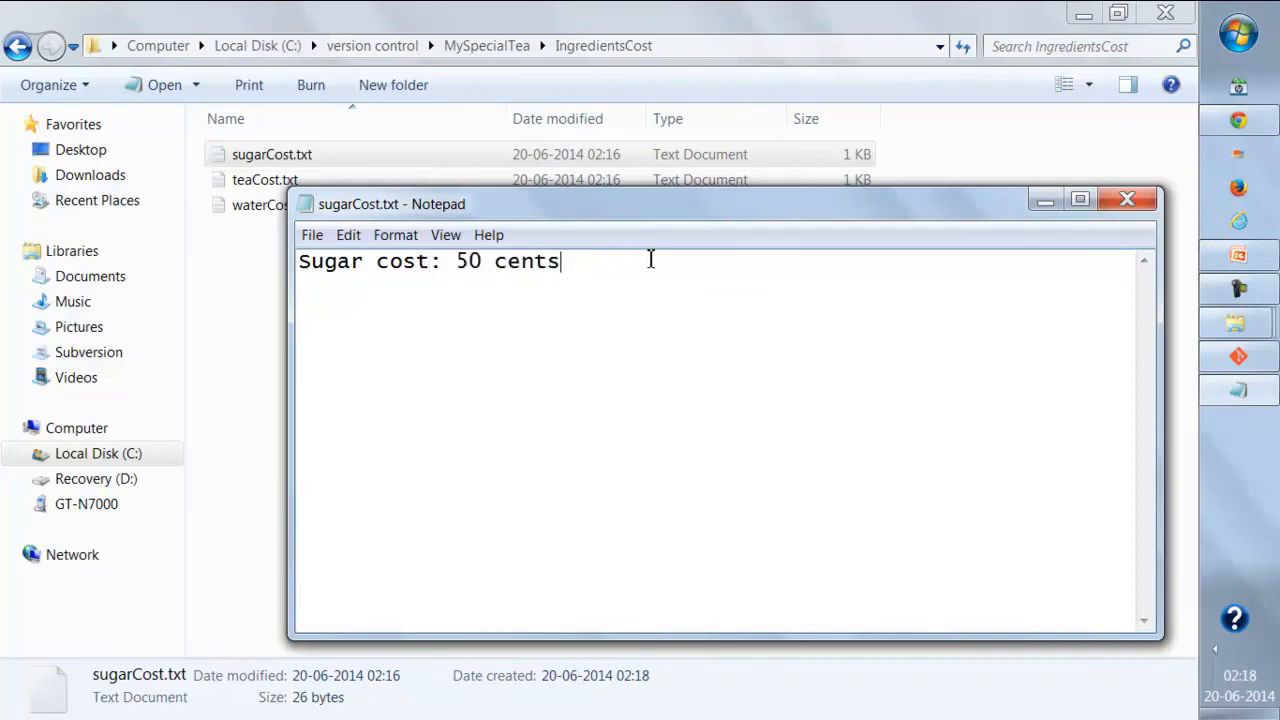
key(ctrl+s)
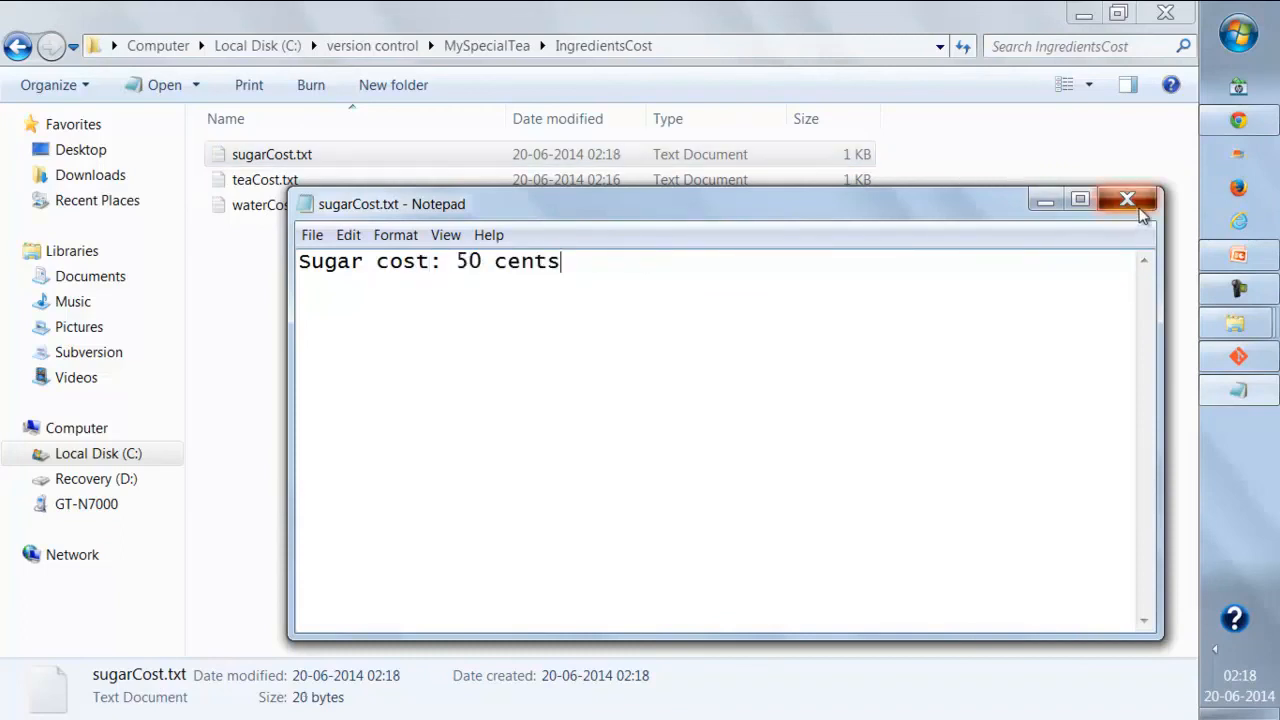
click(1127, 199)
Change the line in teaCost.txt to "tea cost: 80 cents", then save and close the file
click(240, 183)
double_click(240, 183)
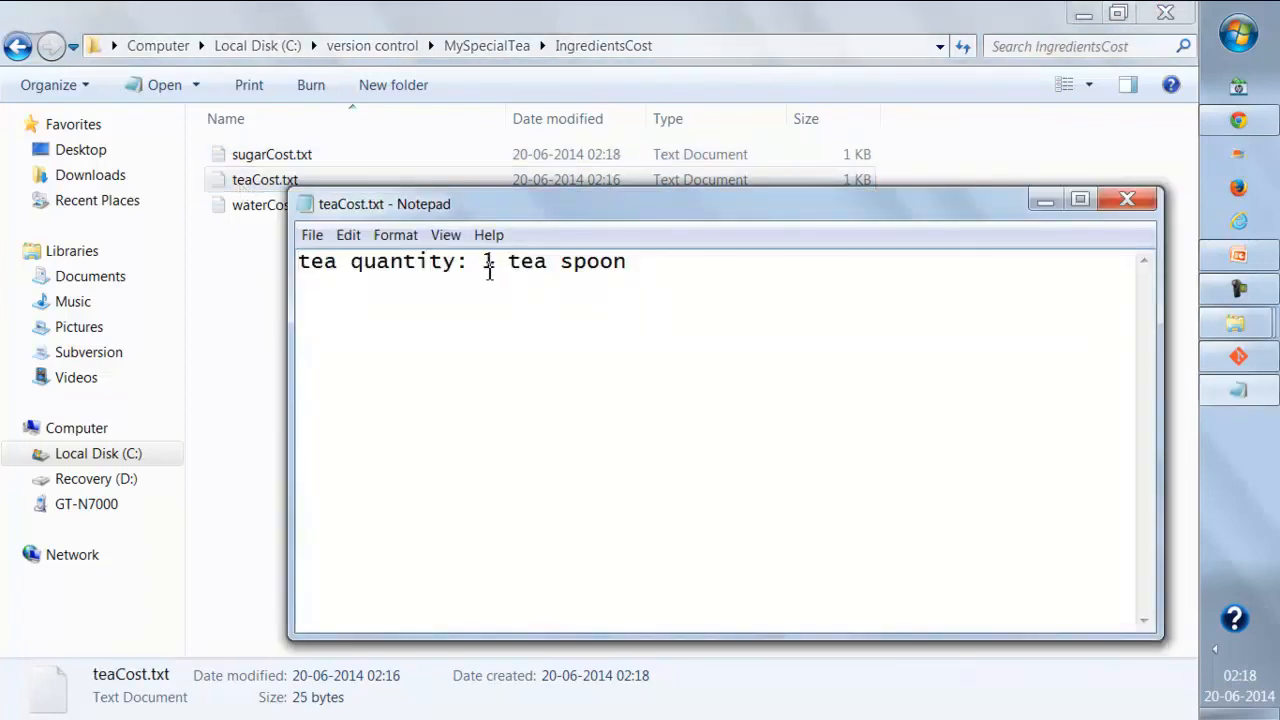
drag(508, 262, 680, 262)
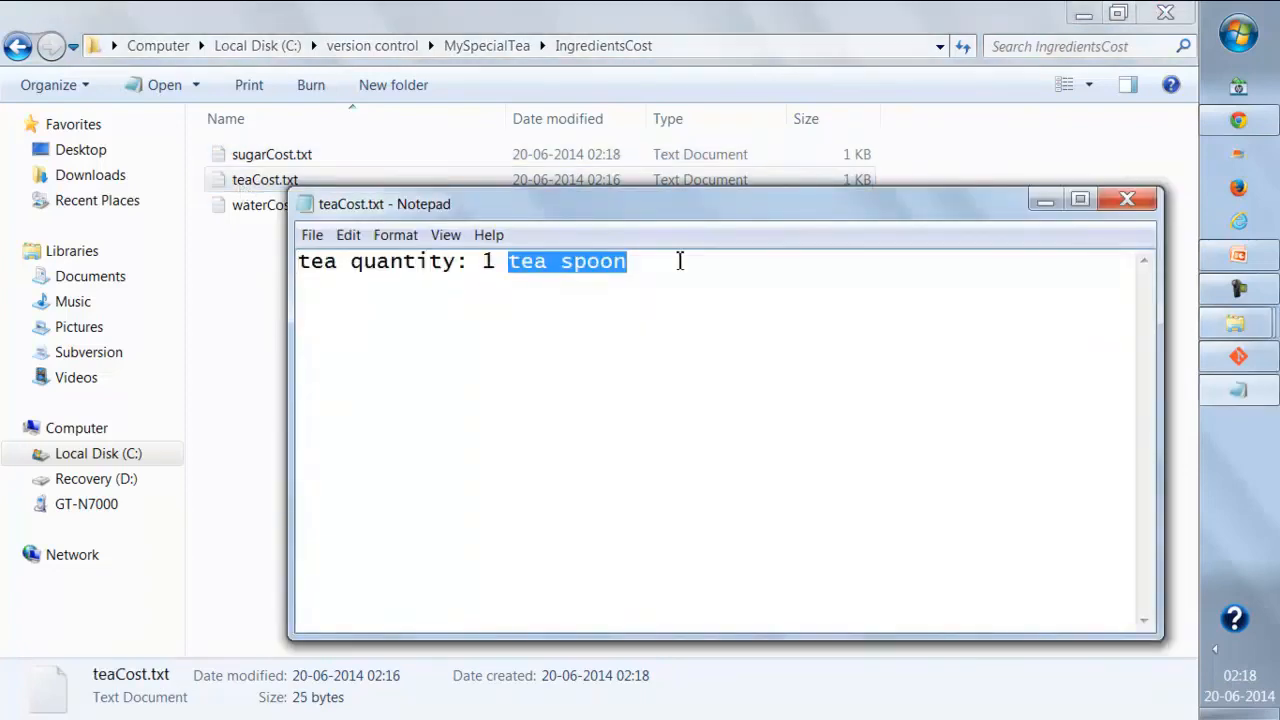
key(BackSpace)
key(BackSpace)
key(BackSpace)
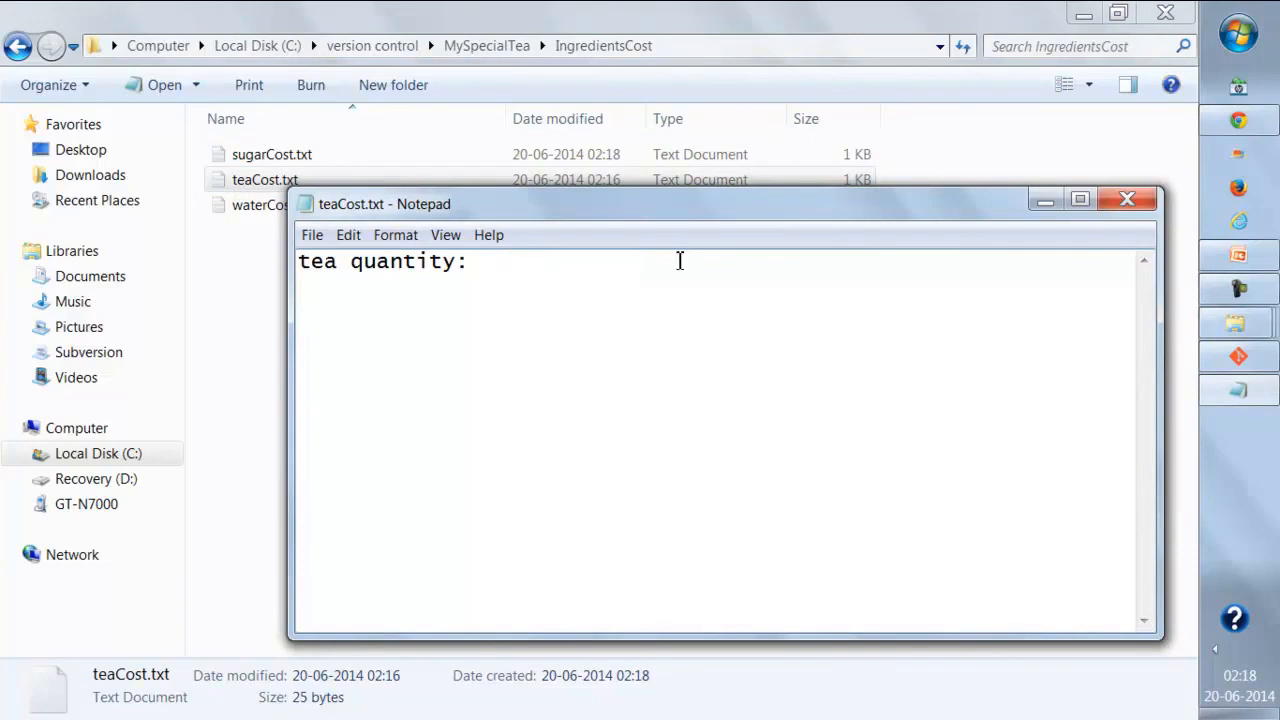
text(80 cents)
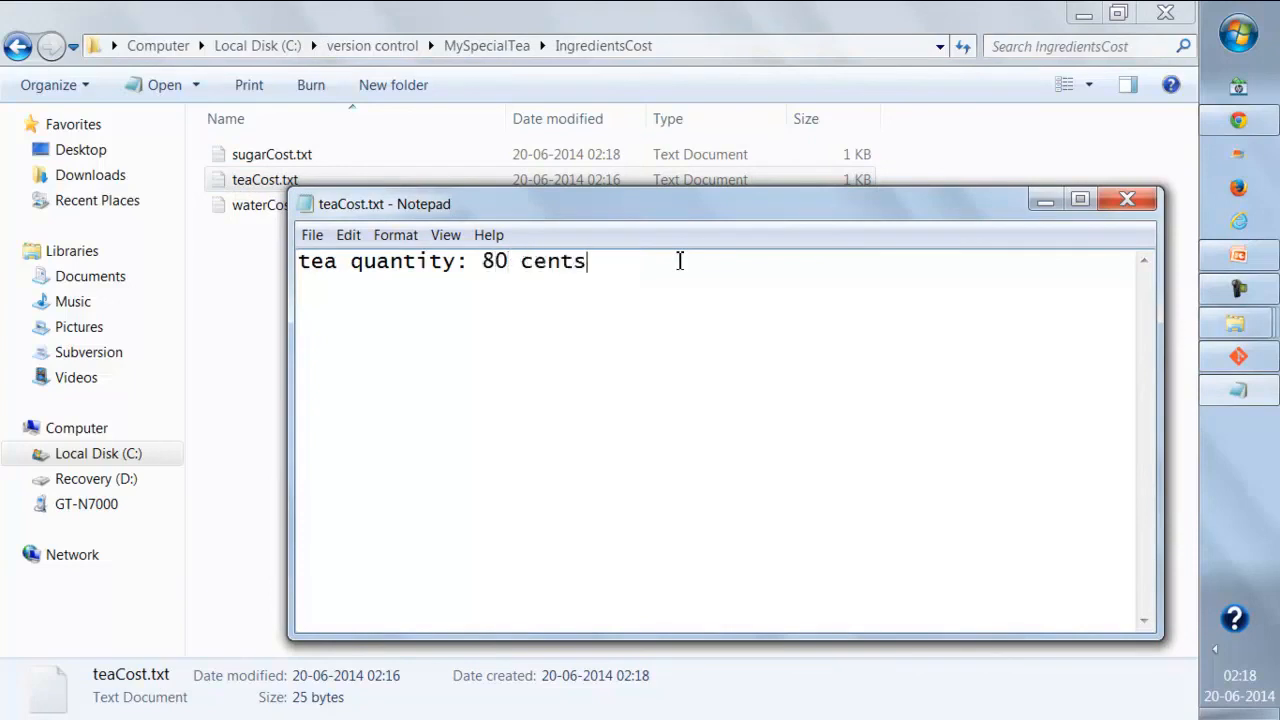
drag(457, 270, 360, 268)
text(cost)
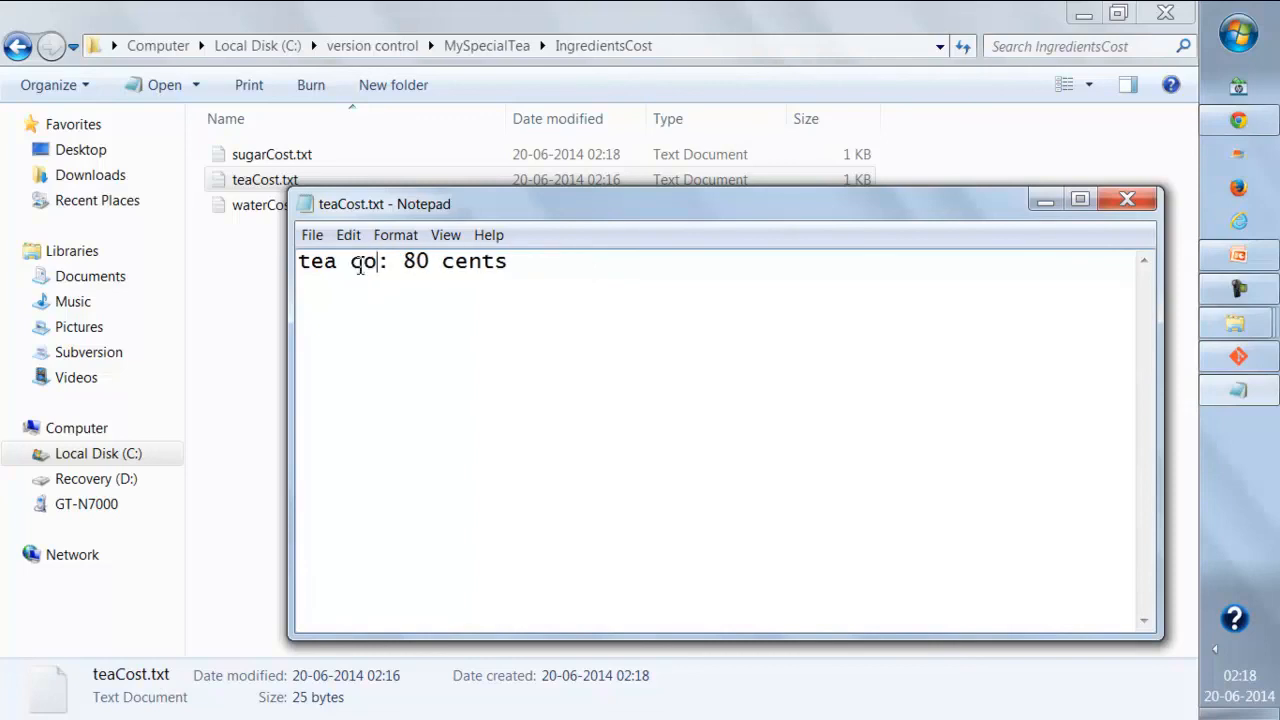
key(ctrl+s)
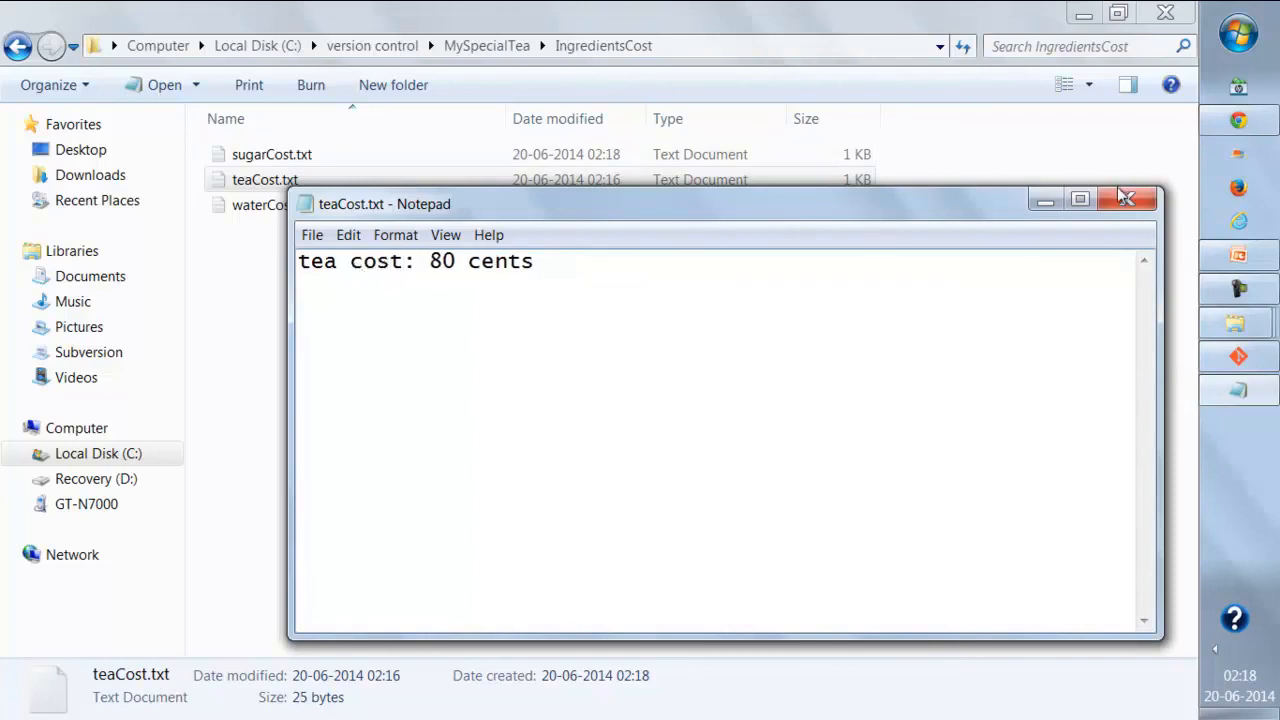
click(1127, 199)
Change the line in waterCost.txt to "water cost: free", then save and close the file
click(300, 205)
double_click(300, 205)
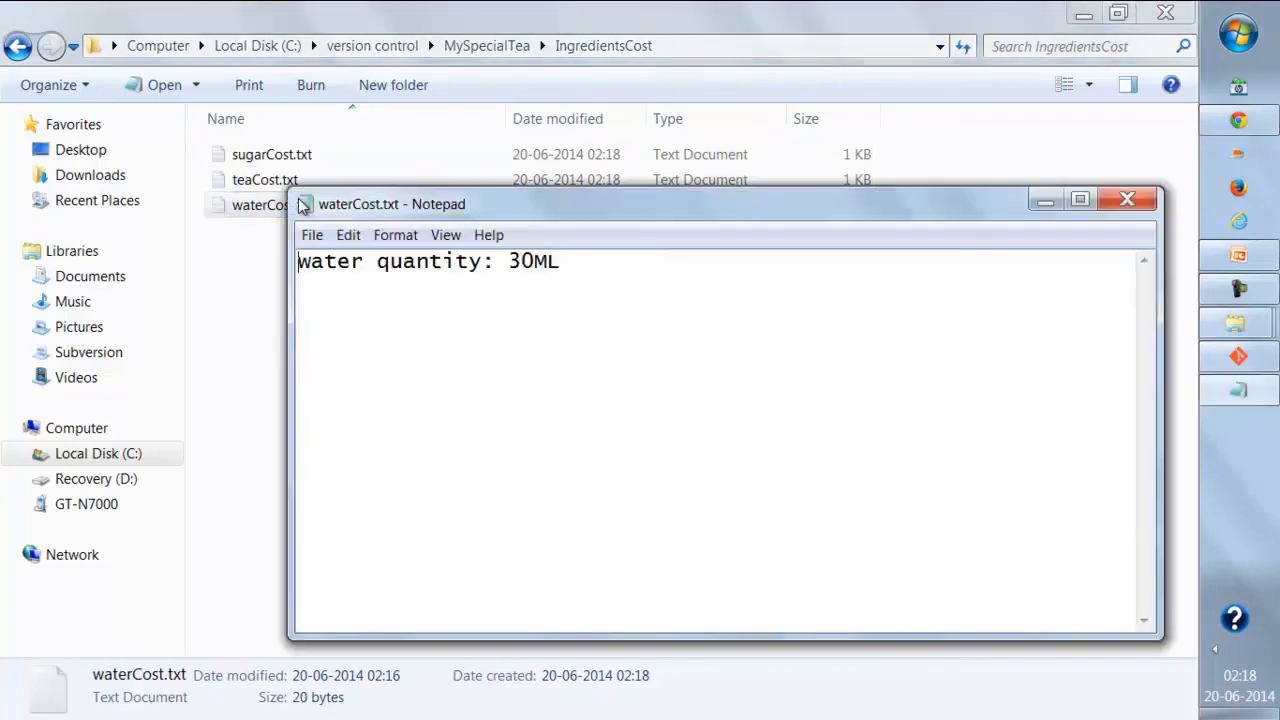
double_click(381, 262)
text(cost)
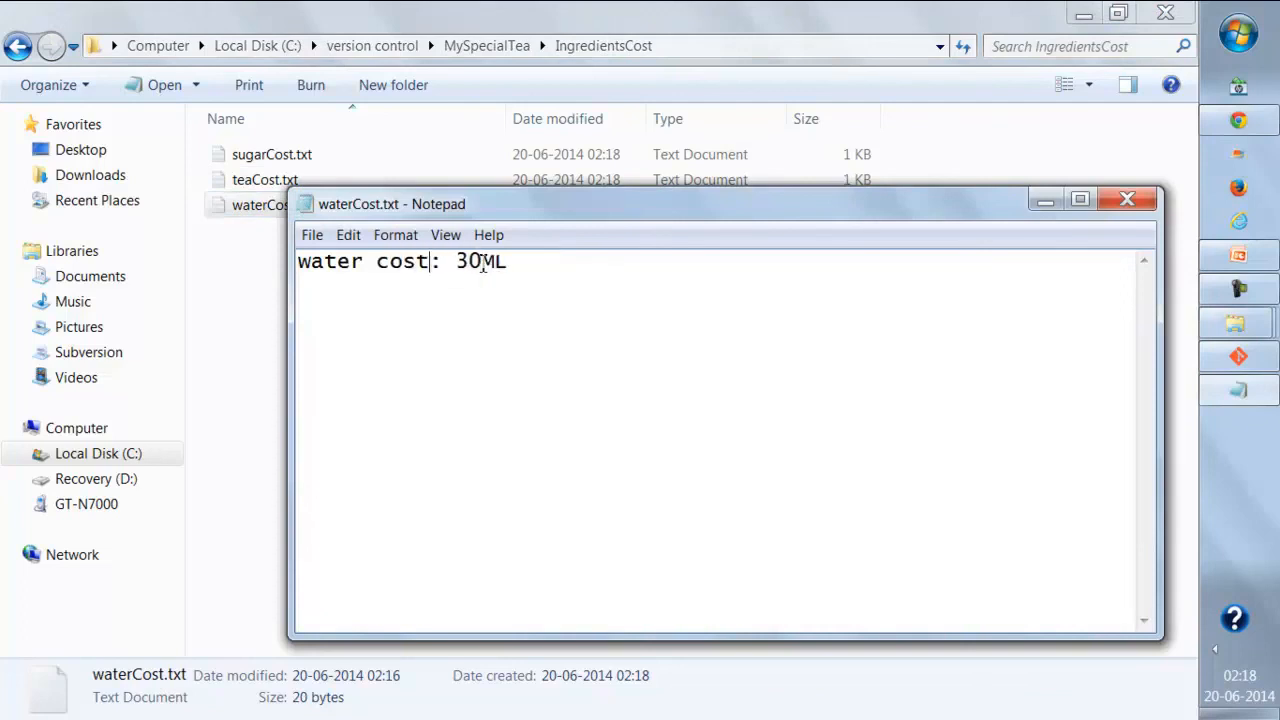
drag(458, 262, 578, 260)
text(free)
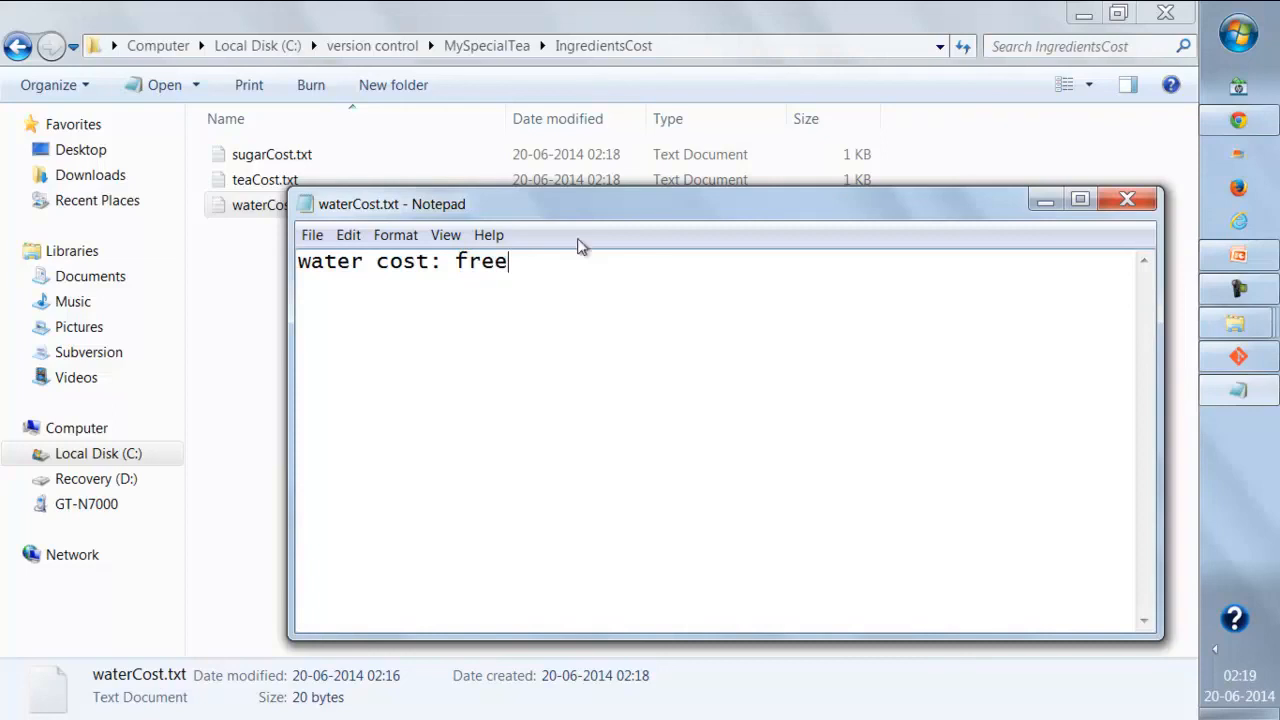
key(ctrl+s)
click(1127, 199)
Create a text document named receipe.txt in the Recipe folder of MySpecialTea
click(487, 45)
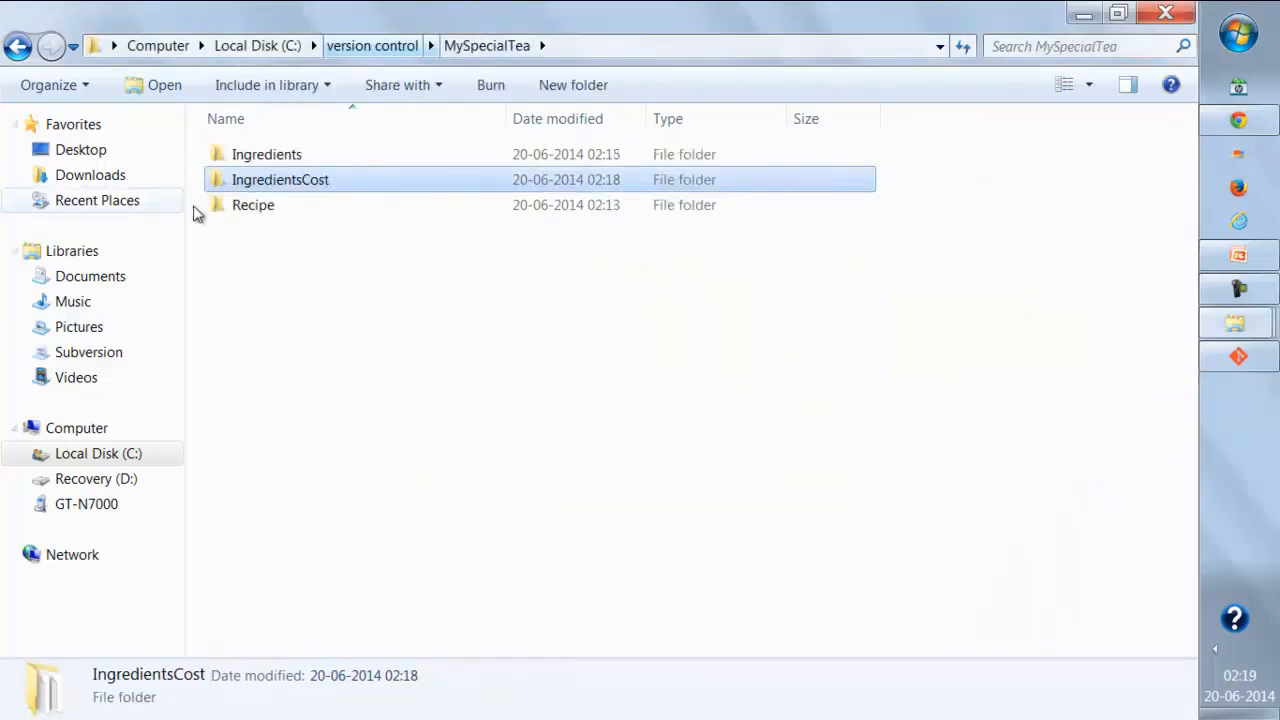
double_click(230, 208)
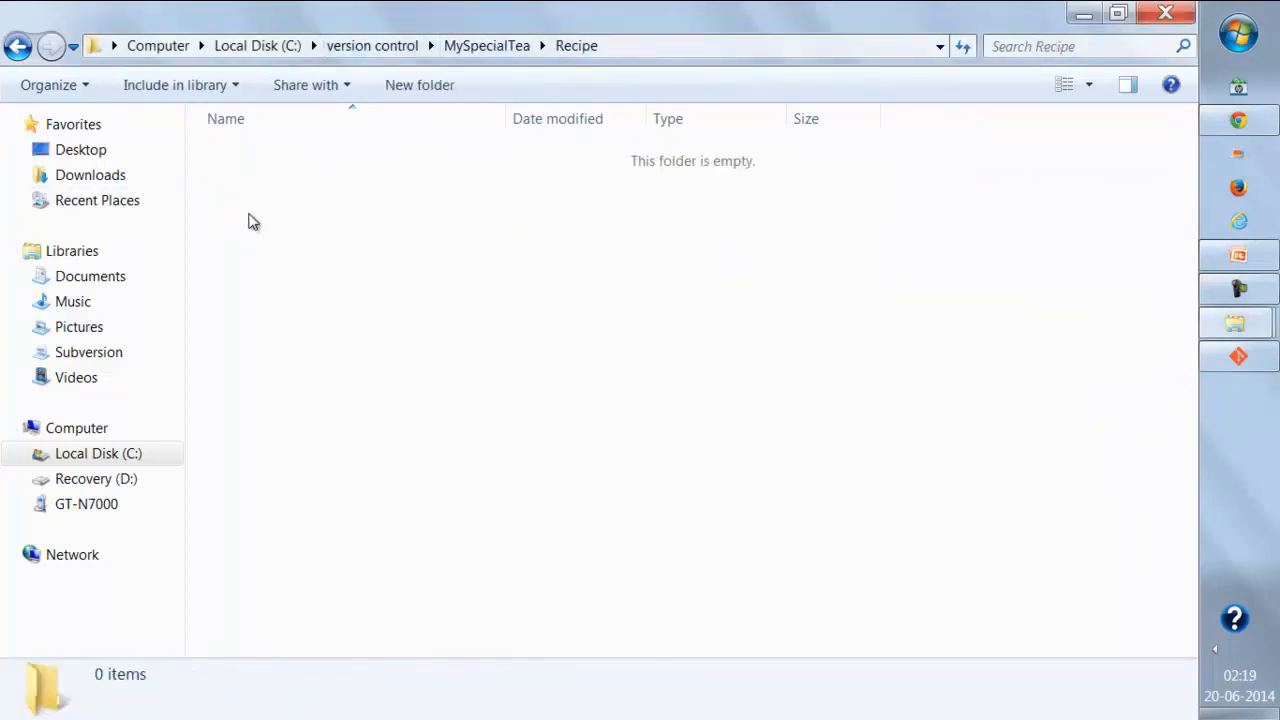
right_click(250, 216)
mouse_move(337, 590)
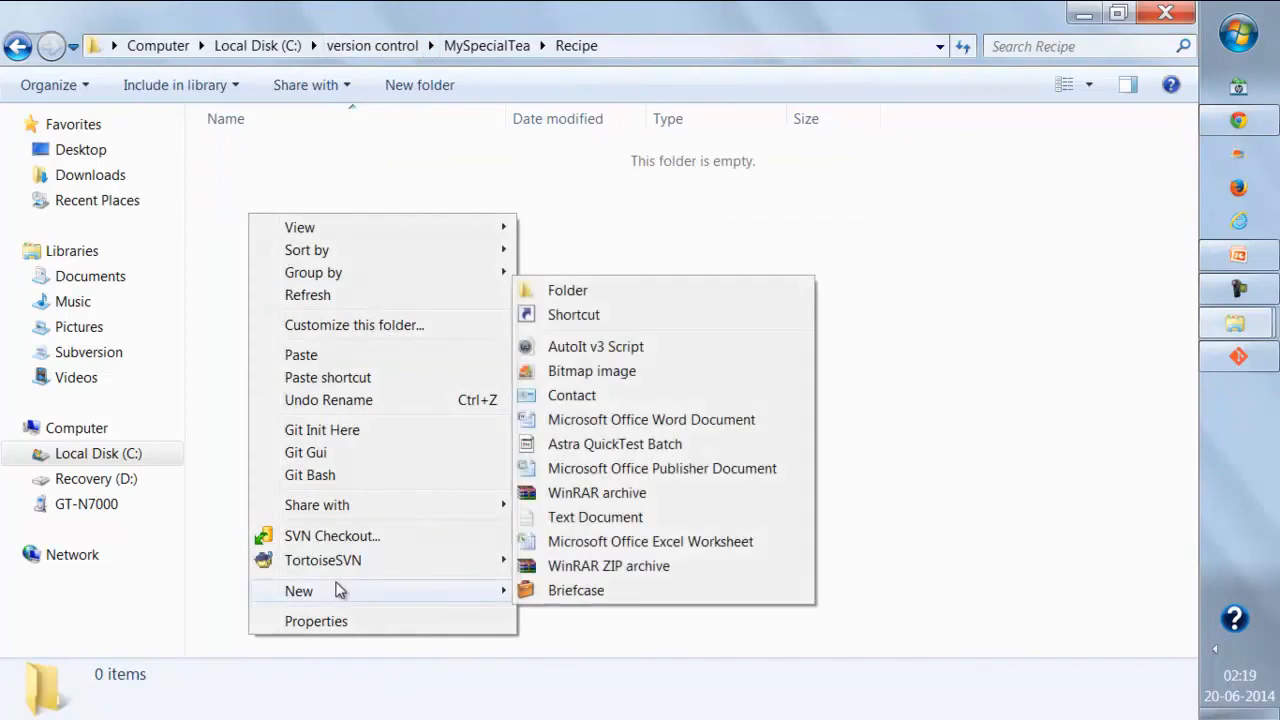
click(575, 517)
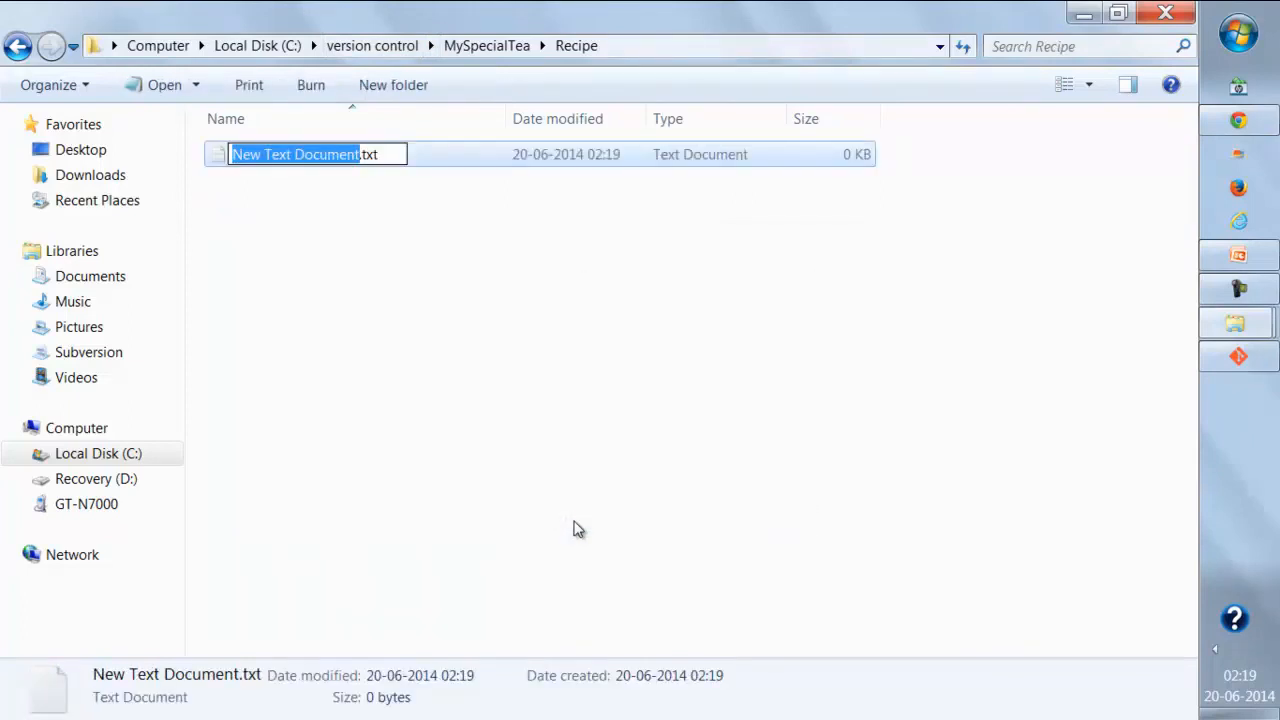
text(receipe)
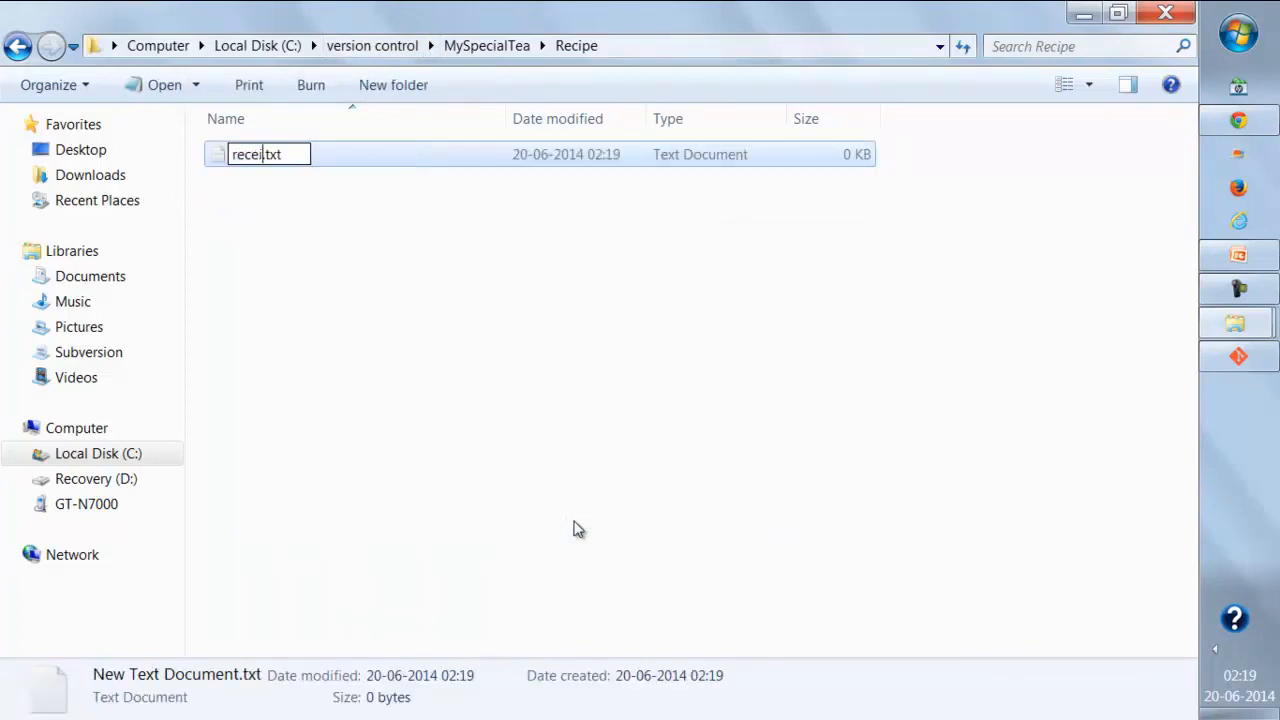
key(Return)
Fill receipe.txt with the numbered lines "1. Boil Water", "2. Add Tea", "3. Add Sugar" and "4. Server Tea", then save and close it
key(Return)
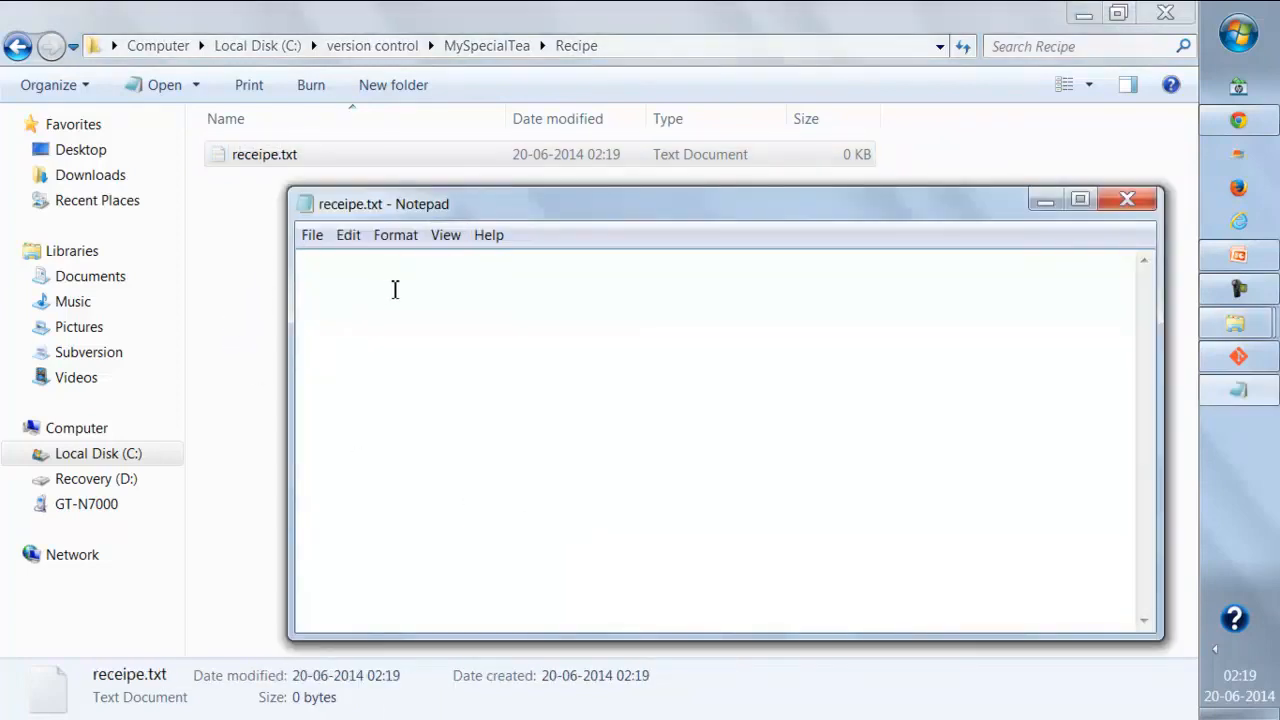
text(1. Boild W)
key(BackSpace)
key(BackSpace)
key(BackSpace)
text(Water)
key(Return)
text(2. Add Tea )
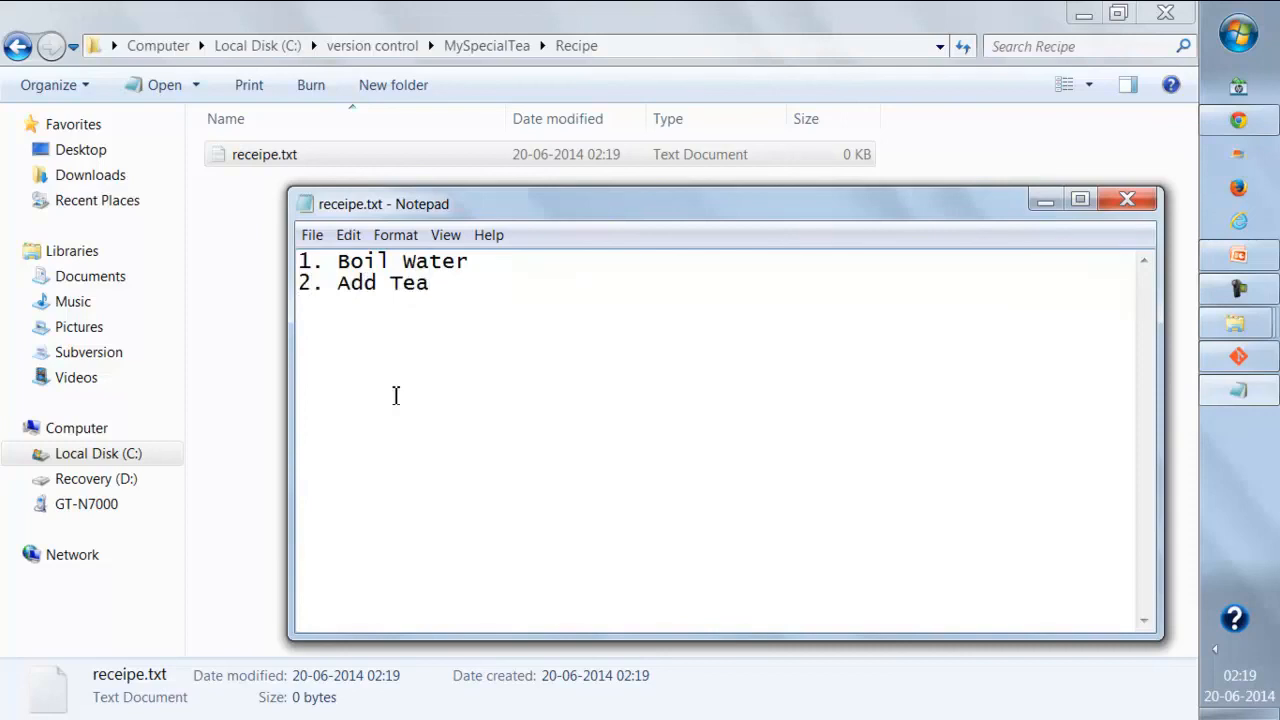
text(3. Add Sugar )
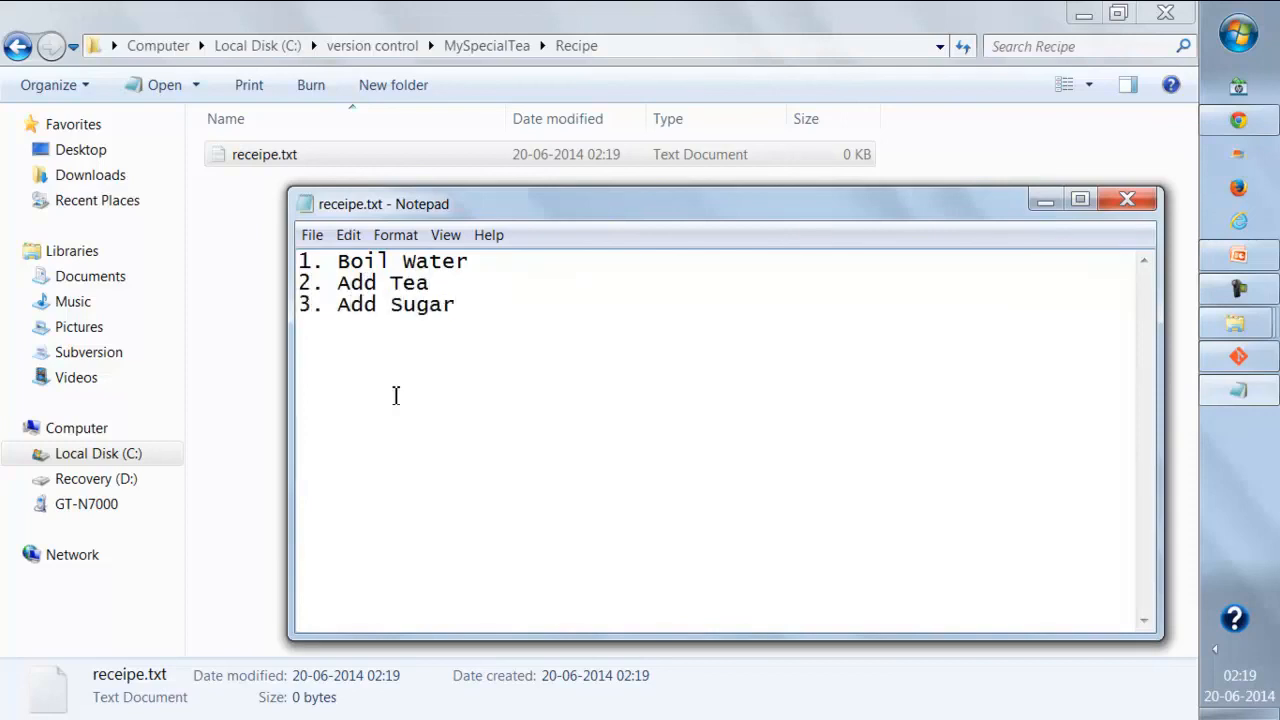
text(4. Server Tea)
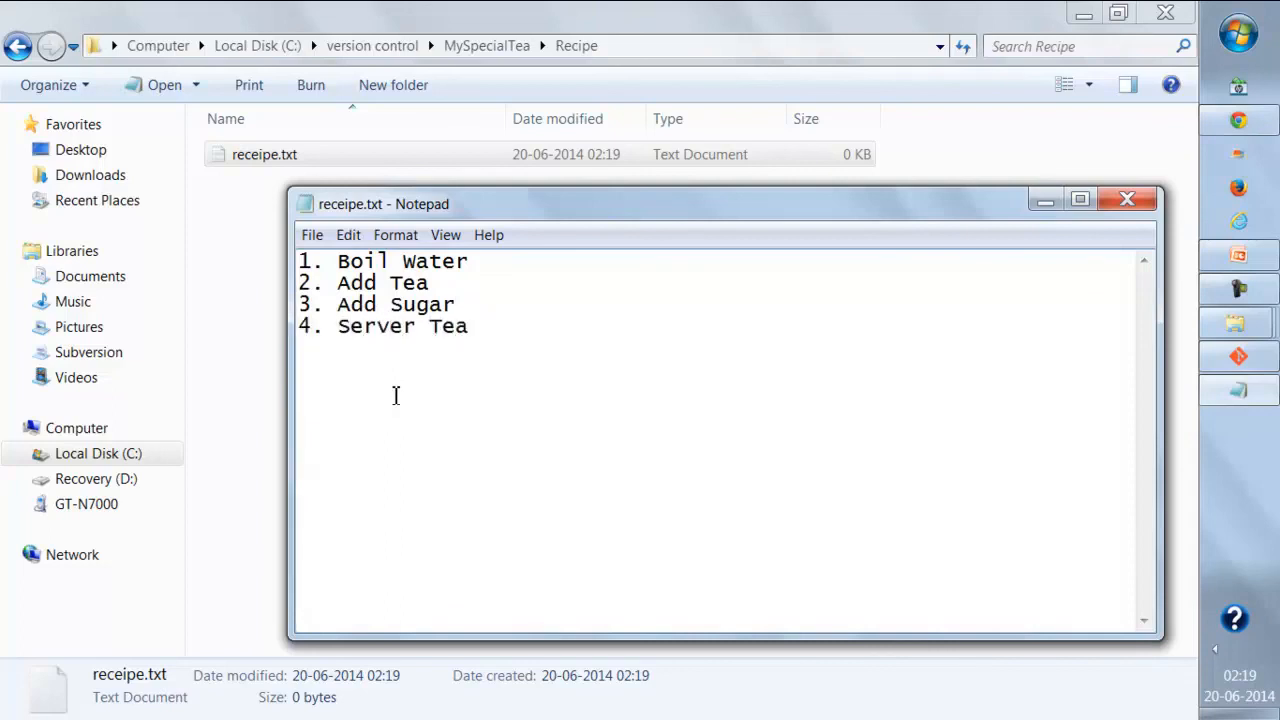
key(ctrl+s)
click(1127, 199)
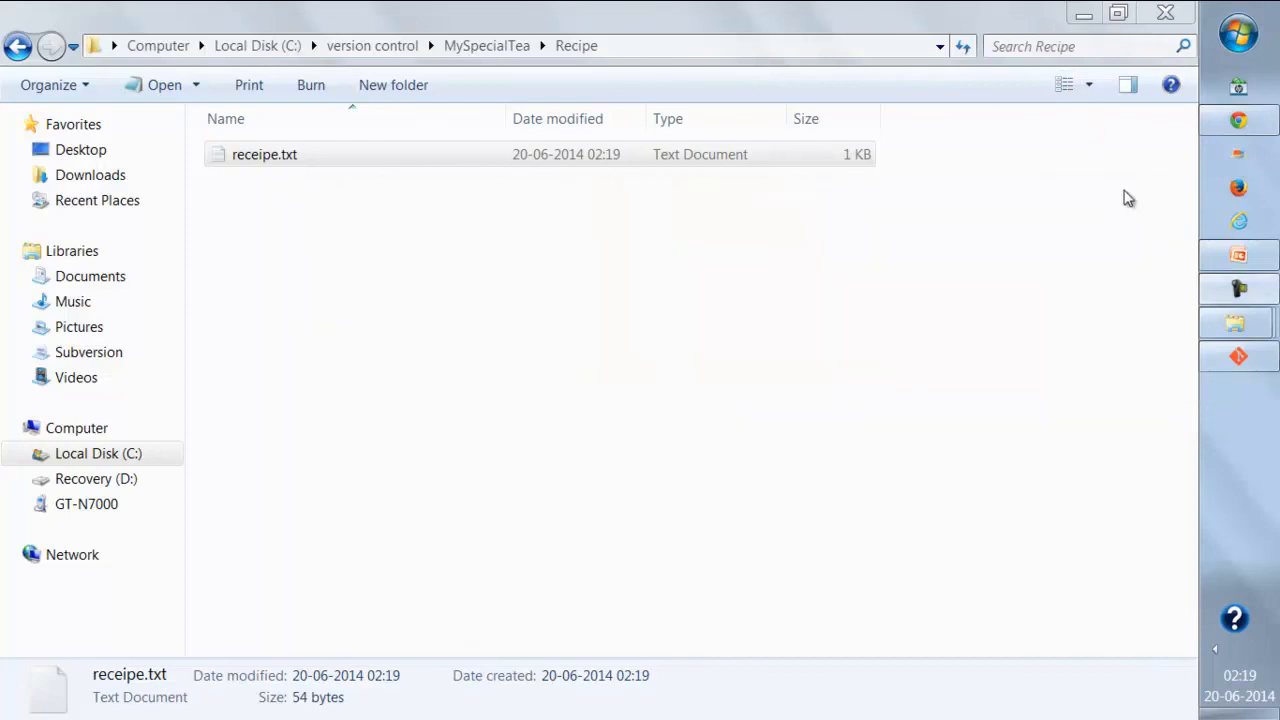
Return to the MySpecialTea folder to review its three subfolders, and switch to the PowerPoint presentation
click(510, 47)
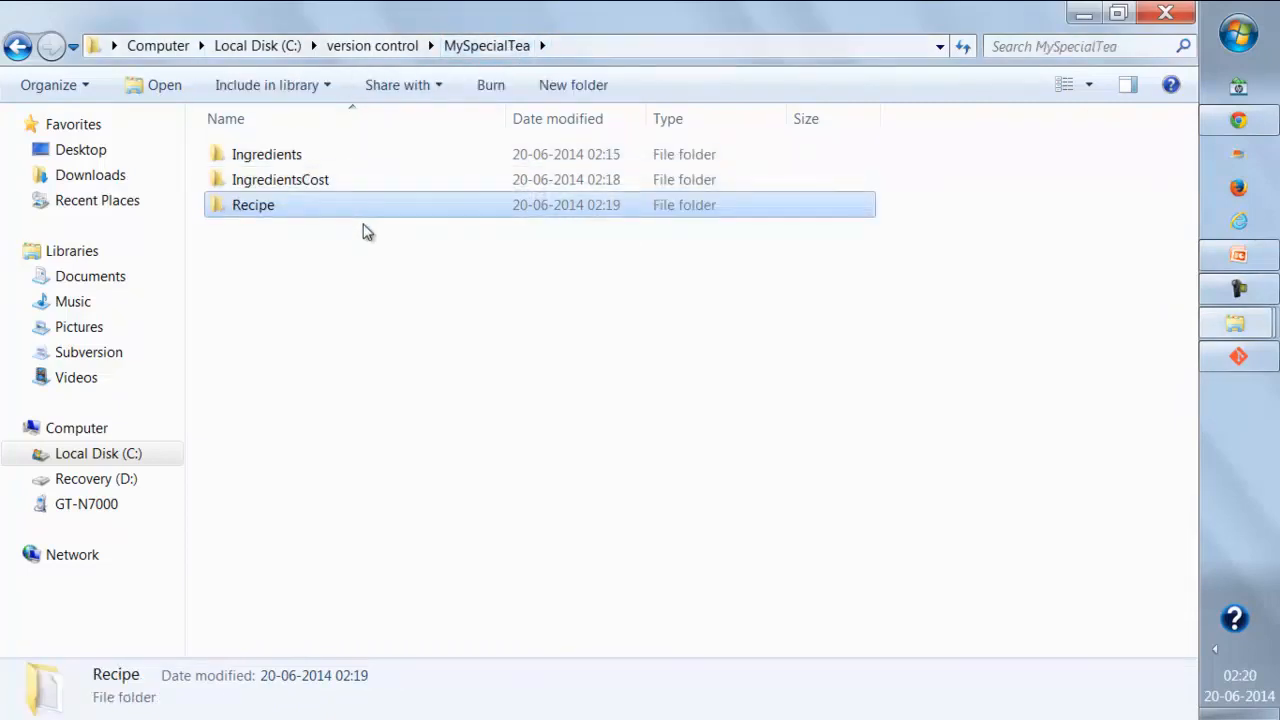
mouse_move(417, 218)
click(1238, 255)
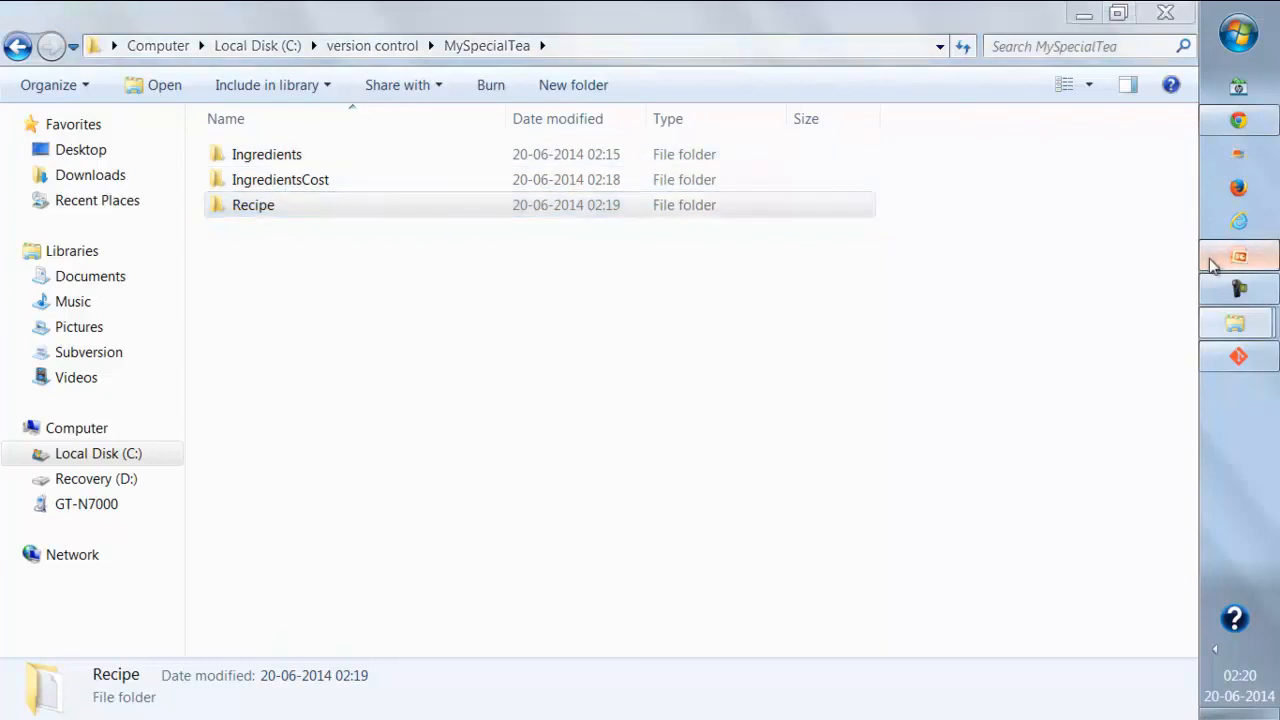